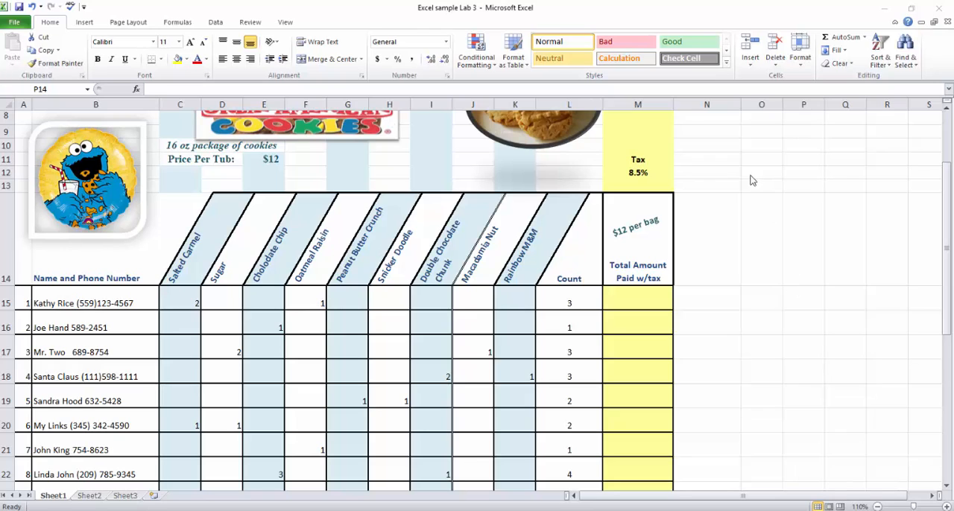
Insert two blank columns before column M, between Count and Total Amount Paid w/tax.
{"action": "left_click", "coordinate": [645, 103]}
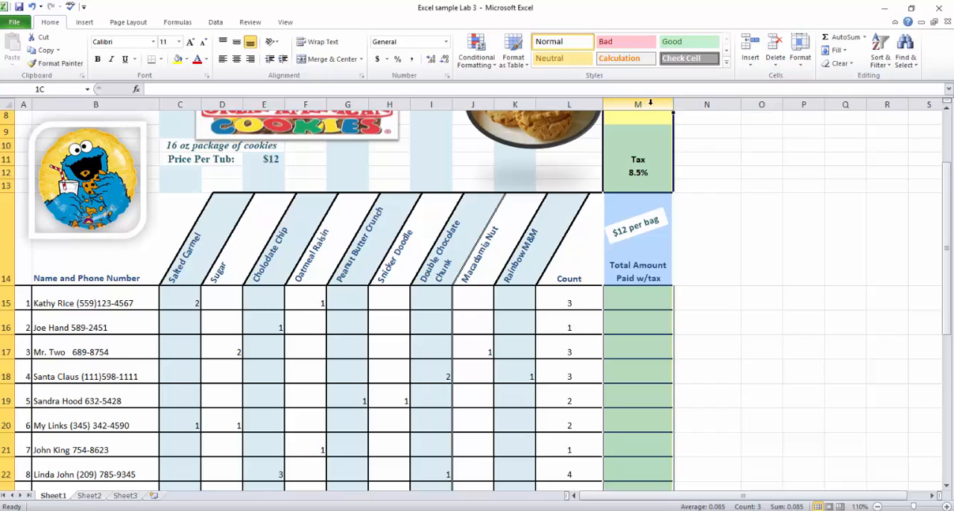
{"action": "left_click_drag", "start_coordinate": [665, 102], "coordinate": [683, 103]}
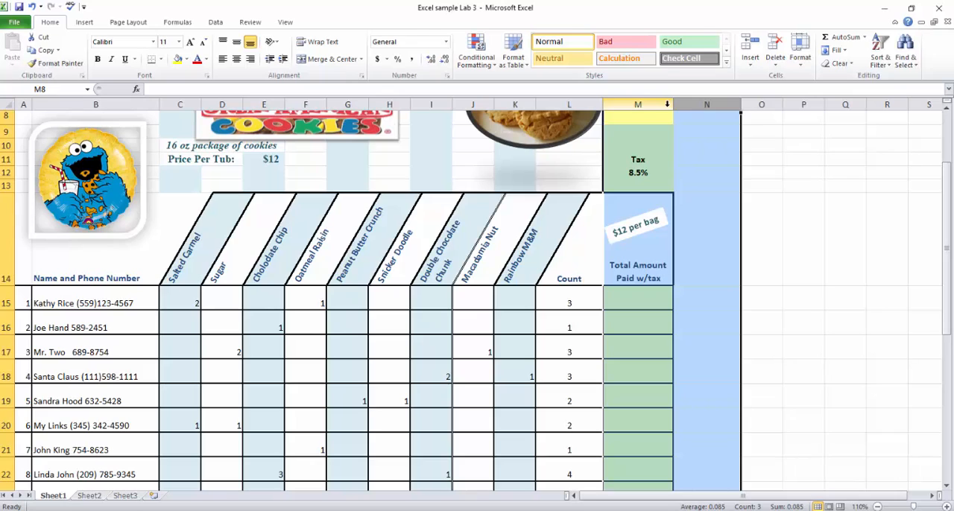
{"action": "right_click", "coordinate": [667, 105]}
{"action": "left_click", "coordinate": [625, 185]}
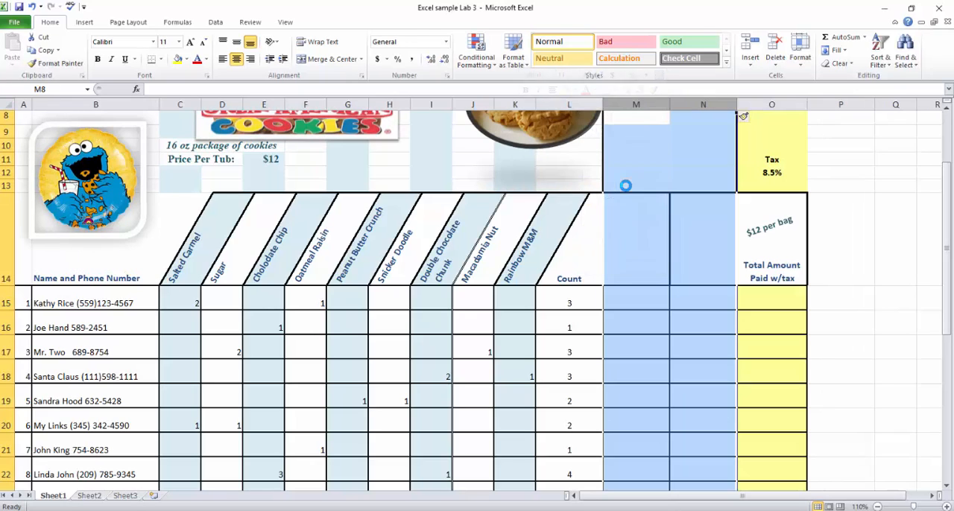
{"action": "left_click", "coordinate": [872, 349]}
Label the two new columns in row 14 as Cost in M14 and Tax in N14.
{"action": "left_click", "coordinate": [644, 270]}
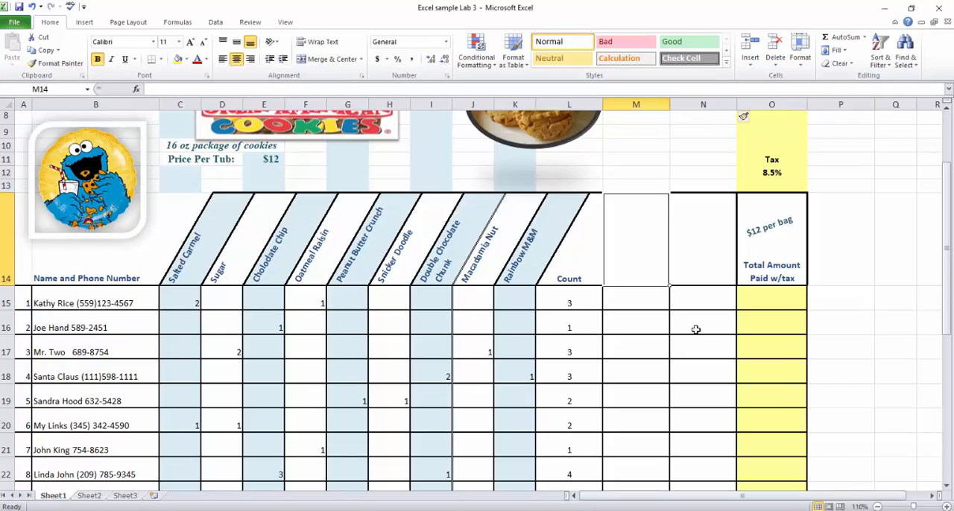
{"action": "type", "text": "Cost"}
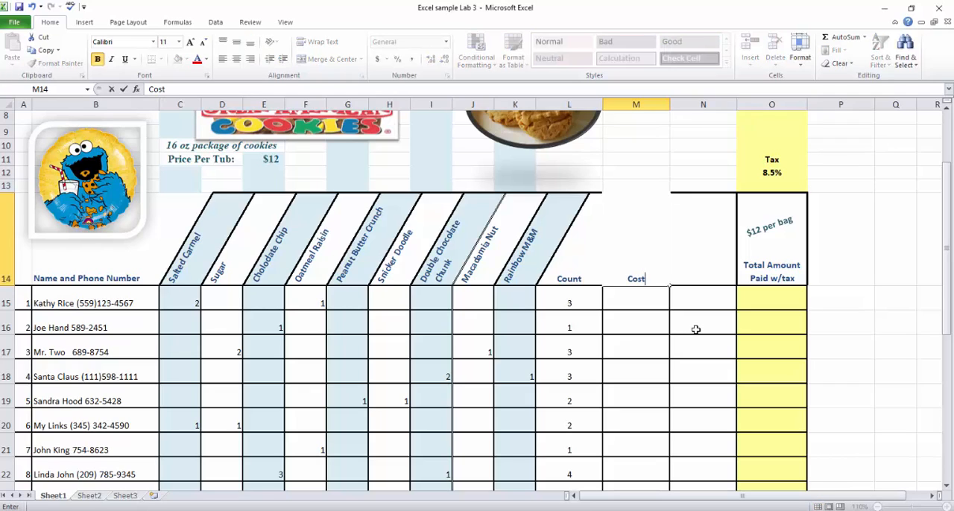
{"action": "key", "text": "Tab"}
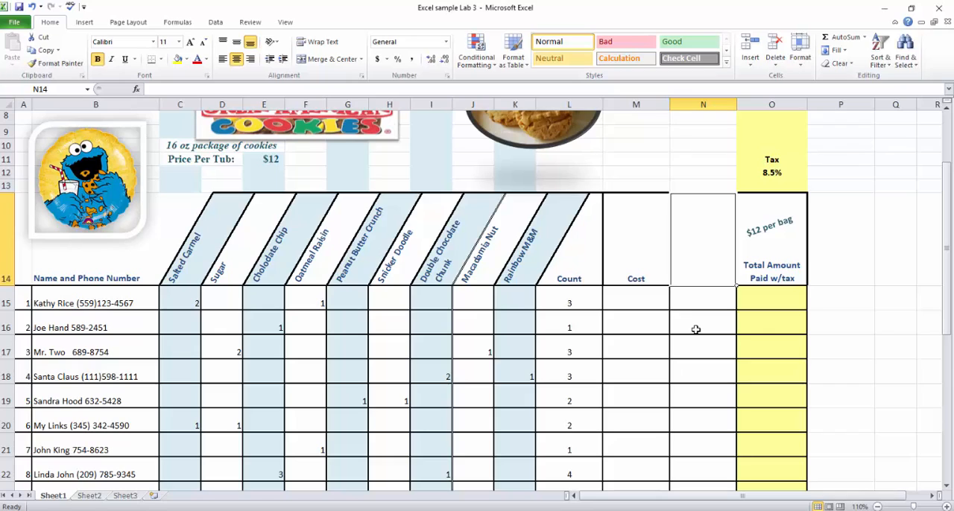
{"action": "type", "text": "Tax"}
{"action": "key", "text": "Return"}
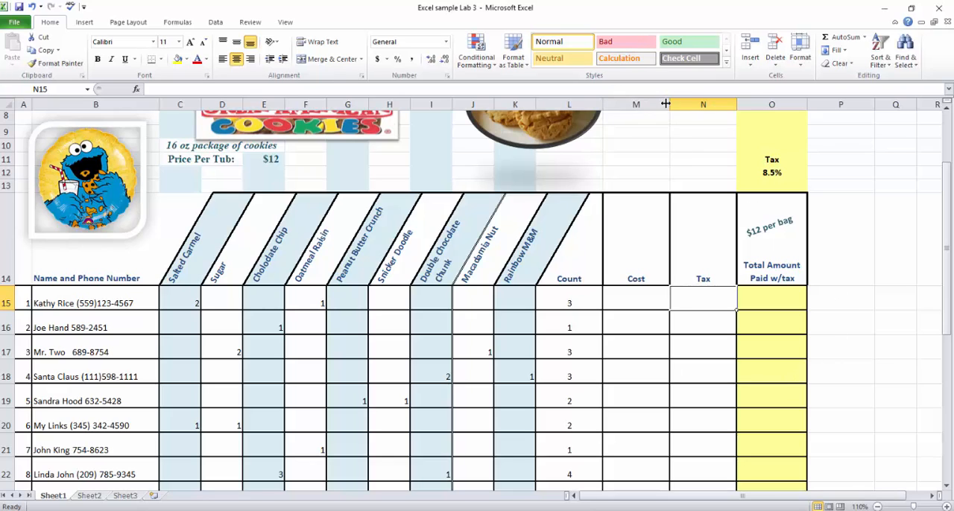
Narrow the new Cost and Tax columns to fit their short headings.
{"action": "left_click_drag", "start_coordinate": [669, 104], "coordinate": [648, 111]}
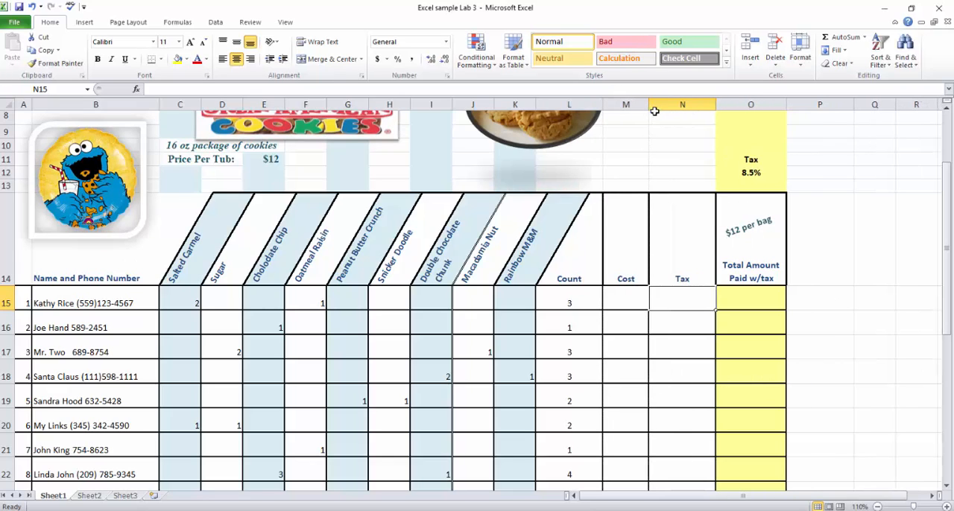
{"action": "left_click_drag", "start_coordinate": [715, 104], "coordinate": [686, 113]}
{"action": "left_click", "coordinate": [644, 305]}
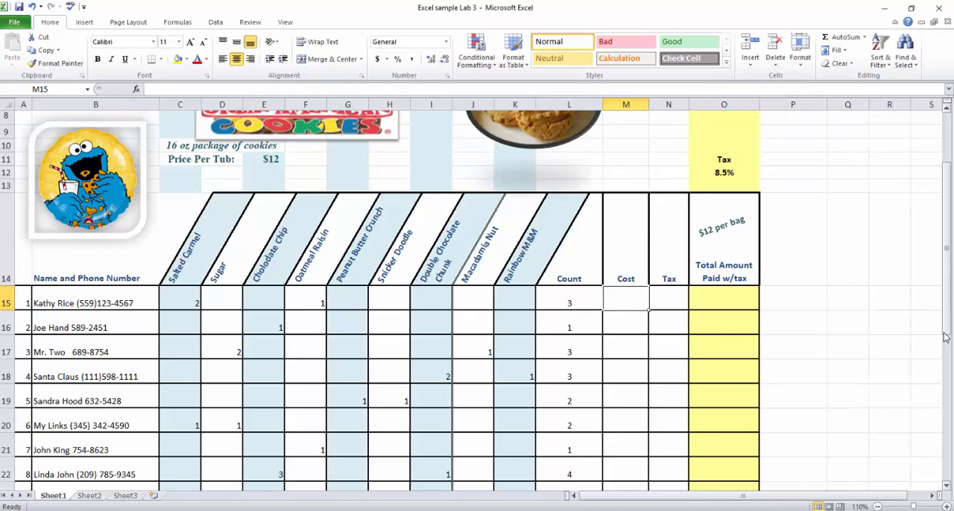
Enter the arithmetic operators + - * / as a text note in cell P16.
{"action": "left_click", "coordinate": [816, 302]}
{"action": "left_click", "coordinate": [820, 276]}
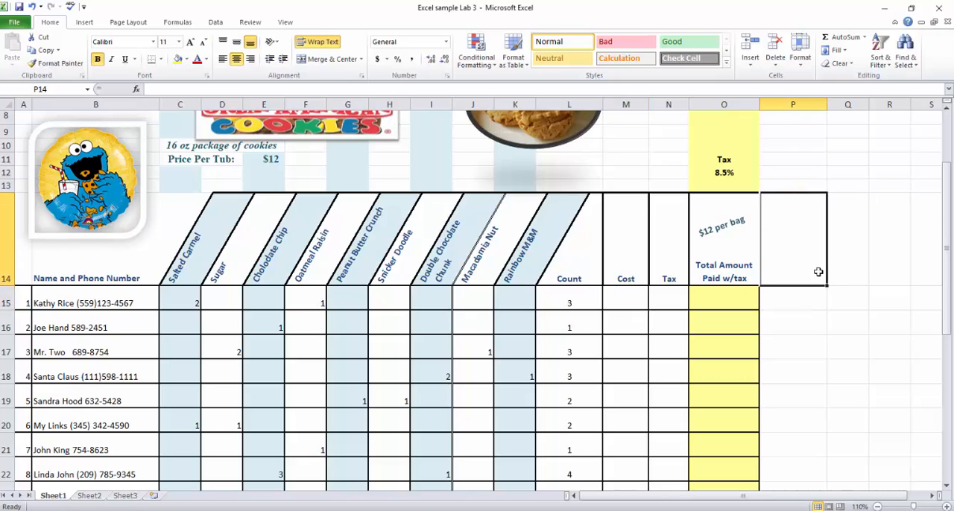
{"action": "left_click", "coordinate": [817, 325]}
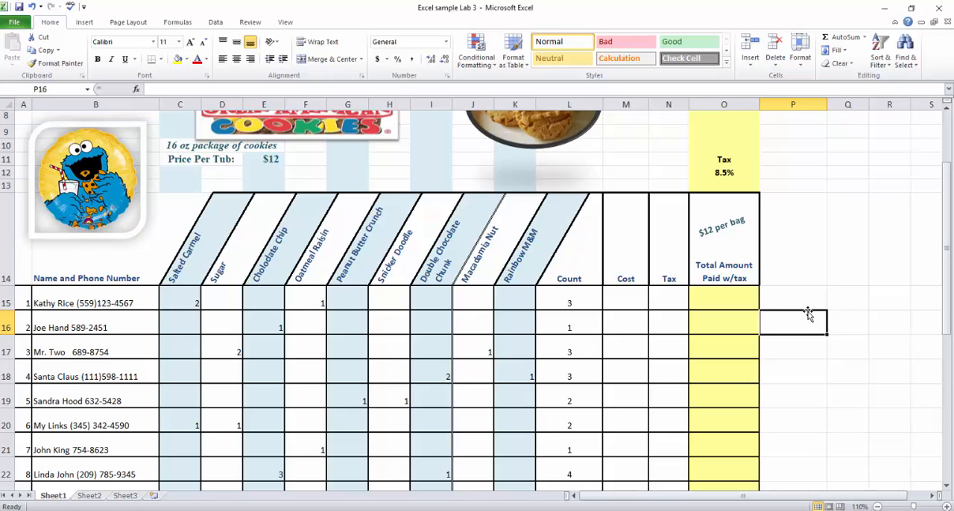
{"action": "type", "text": "+"}
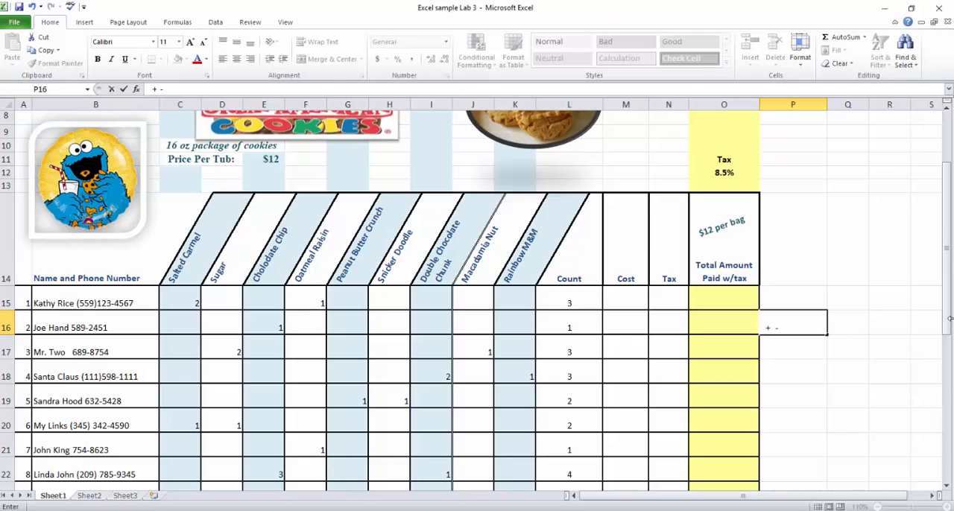
{"action": "type", "text": " - * /"}
{"action": "key", "text": "Return"}
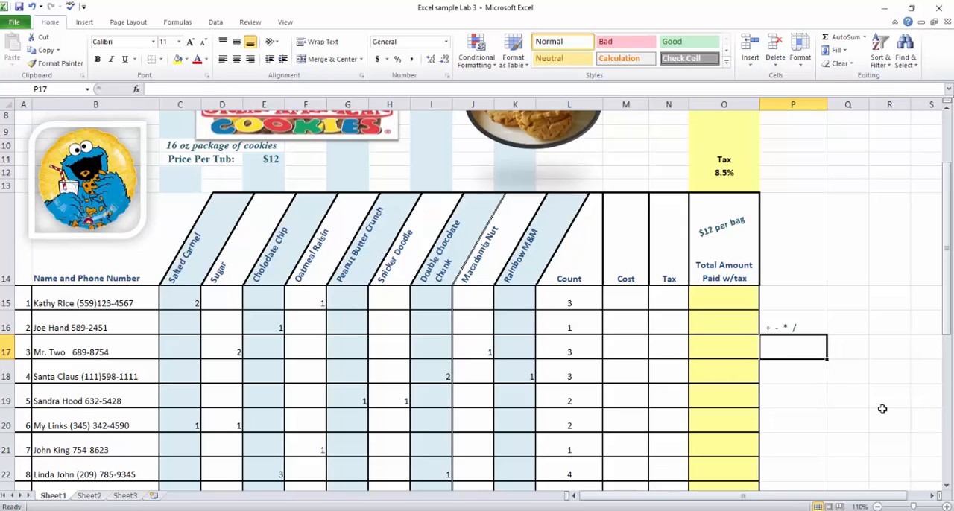
Enter the order-of-operations reminder PEMDAS in cell P17.
{"action": "type", "text": "PE"}
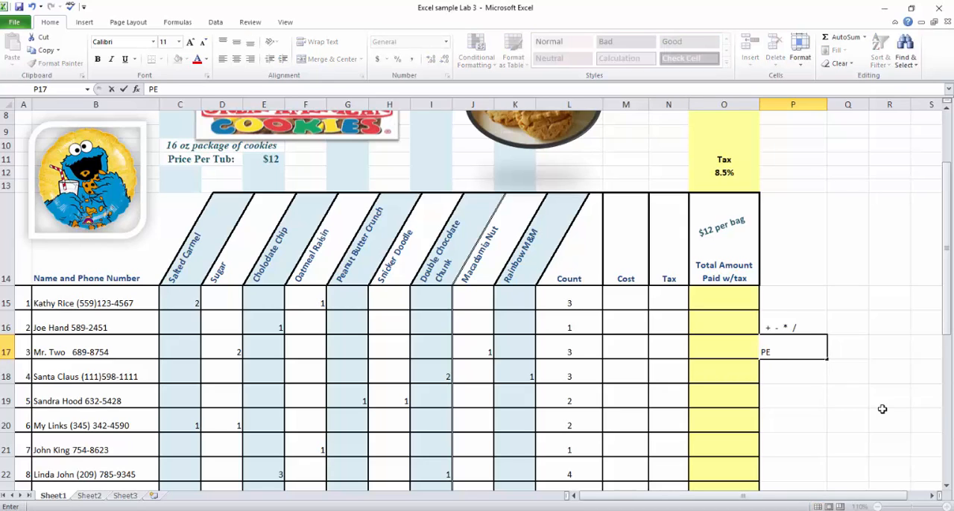
{"action": "type", "text": "MDAS"}
{"action": "key", "text": "Return"}
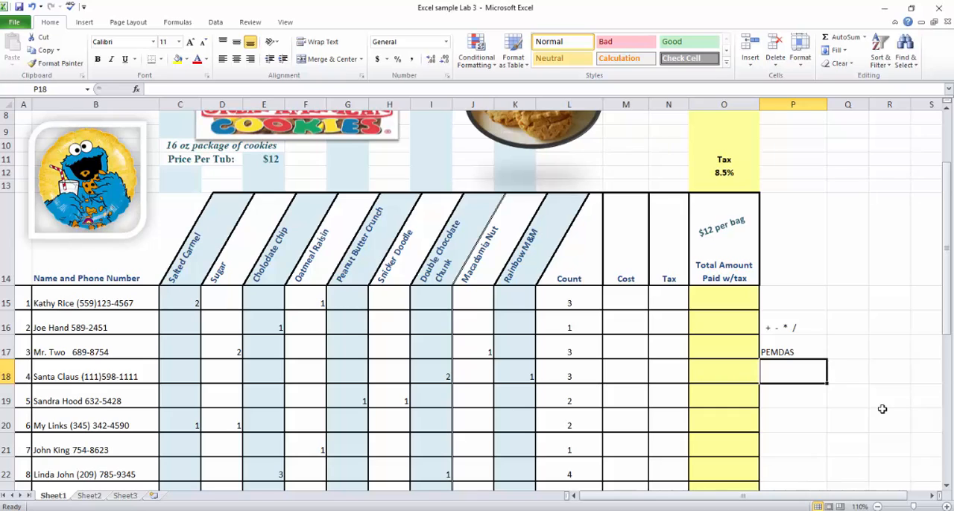
Enter the sample formula =2+3 in cell P19.
{"action": "left_click", "coordinate": [805, 397]}
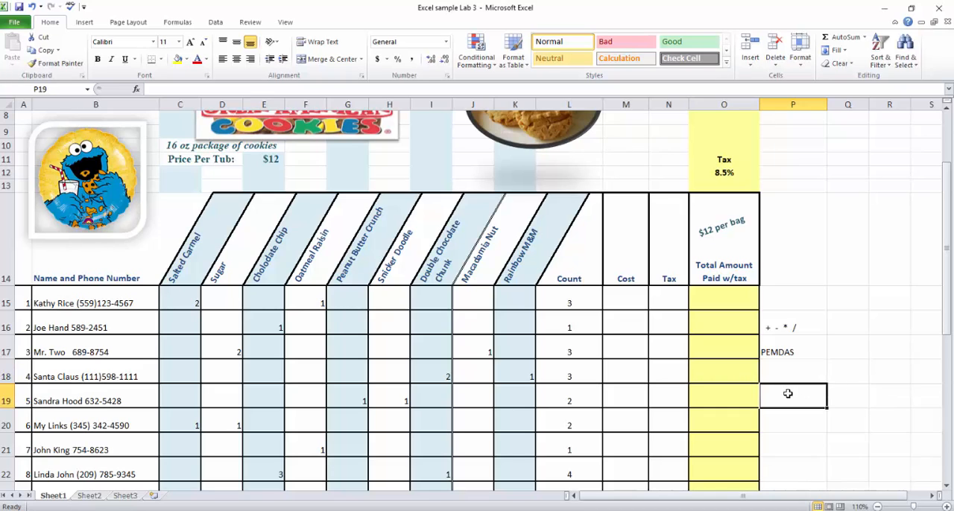
{"action": "type", "text": "=2"}
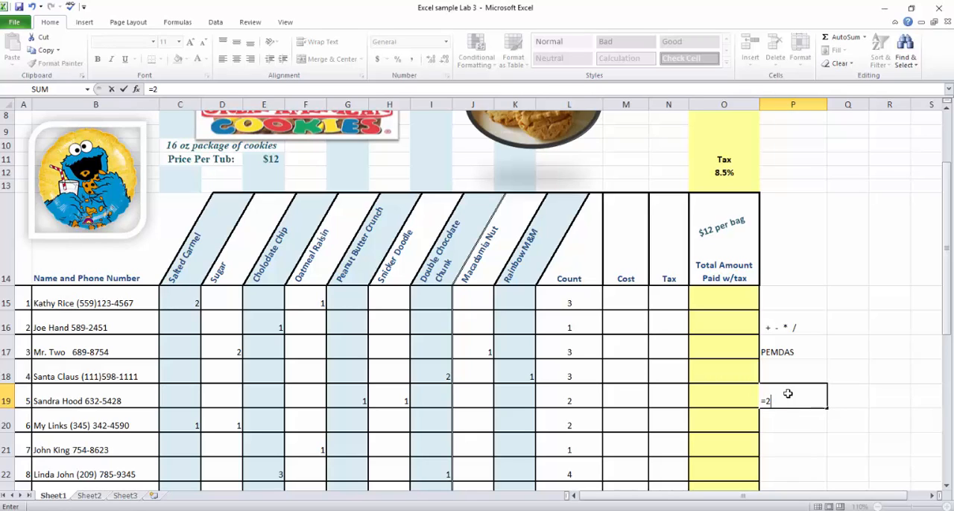
{"action": "type", "text": "+3"}
{"action": "key", "text": "Return"}
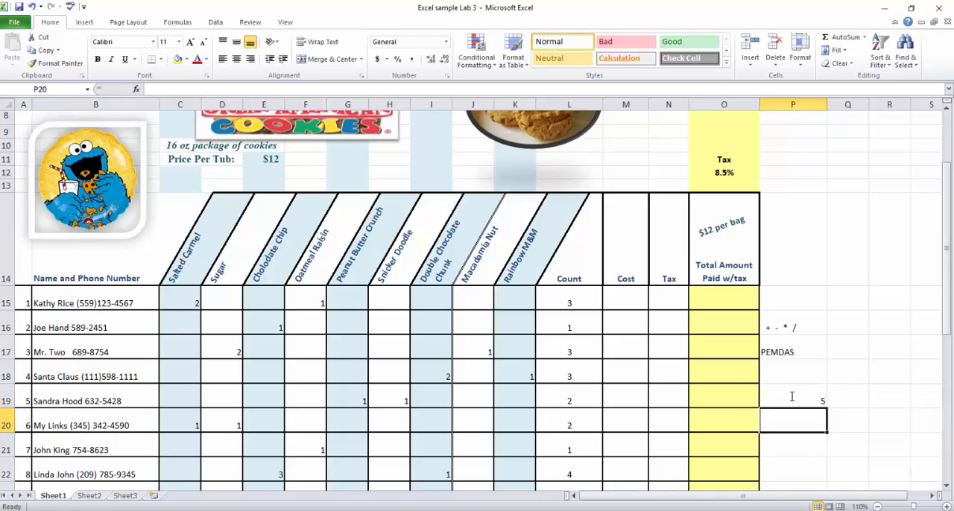
Extend the sample formula in P19 with a multiplication so it reads =2+3*2.
{"action": "left_click", "coordinate": [792, 396]}
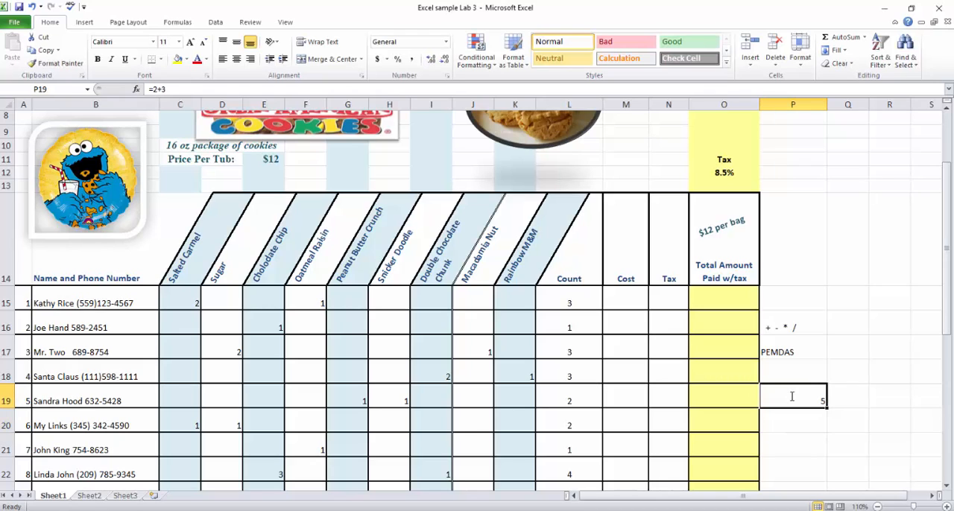
{"action": "double_click", "coordinate": [792, 397]}
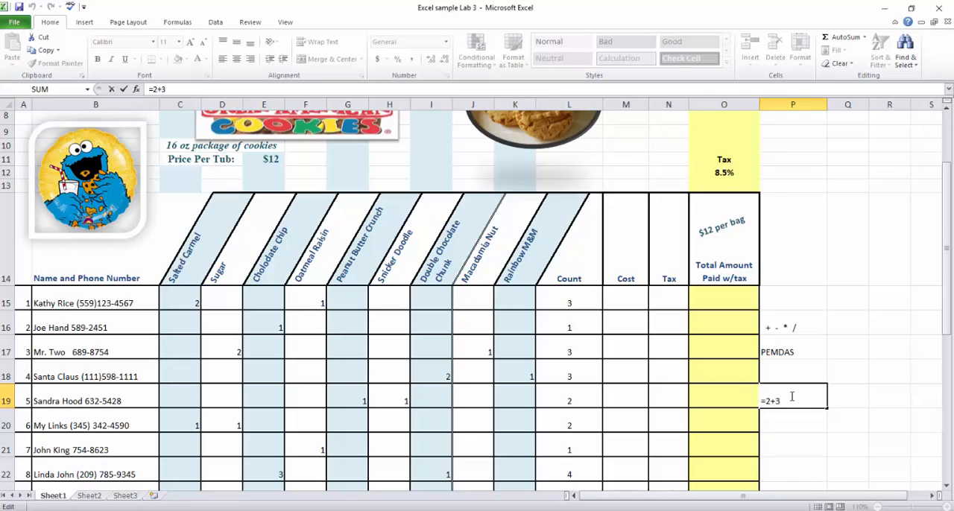
{"action": "type", "text": "*2"}
{"action": "key", "text": "Return"}
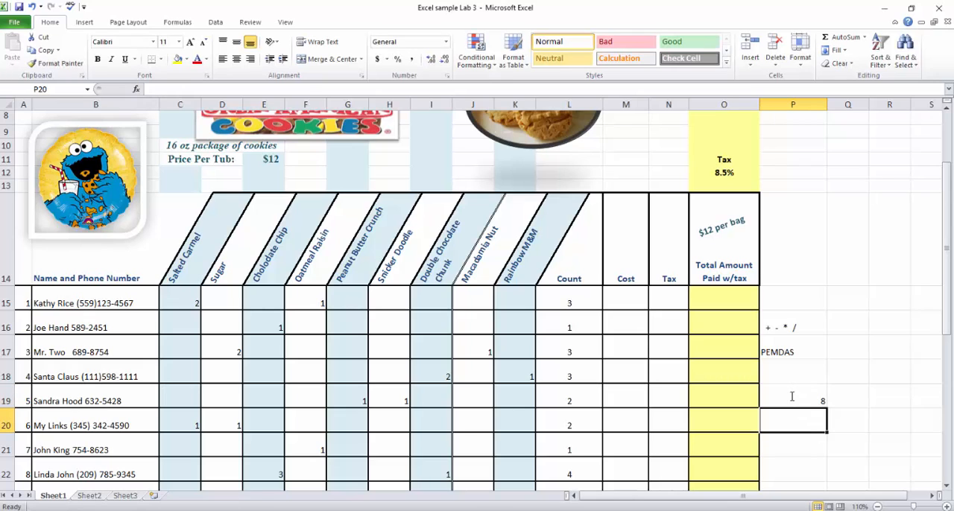
Add parentheses around the addition in P19 so the formula reads =(2+3)*2, and reopen the cell to review it.
{"action": "left_click", "coordinate": [792, 396]}
{"action": "double_click", "coordinate": [792, 396]}
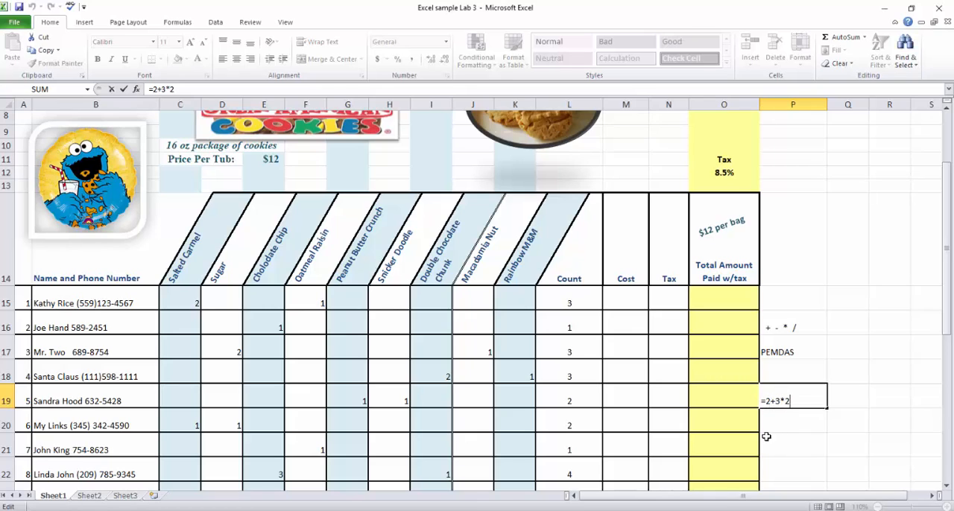
{"action": "left_click", "coordinate": [767, 402]}
{"action": "type", "text": "("}
{"action": "key", "text": "Right"}
{"action": "key", "text": "Right"}
{"action": "key", "text": "Right"}
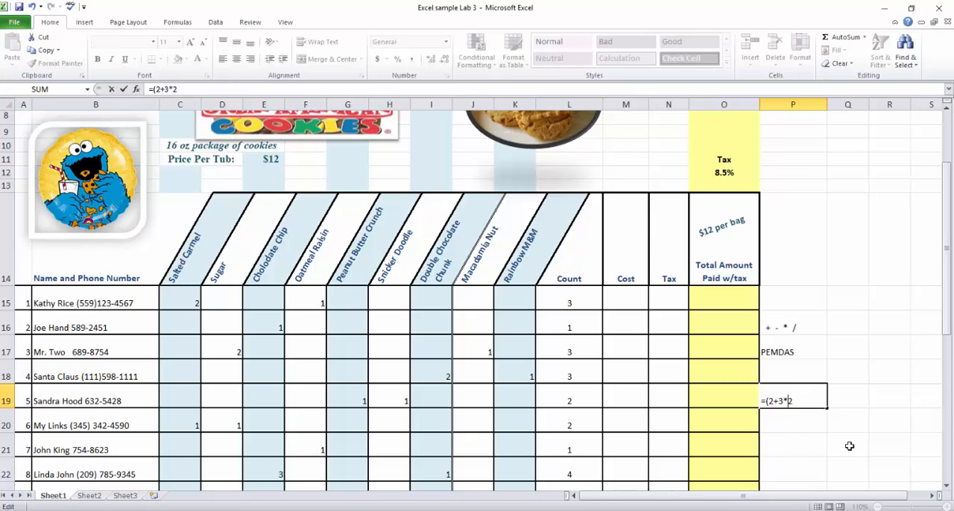
{"action": "type", "text": ")"}
{"action": "key", "text": "Return"}
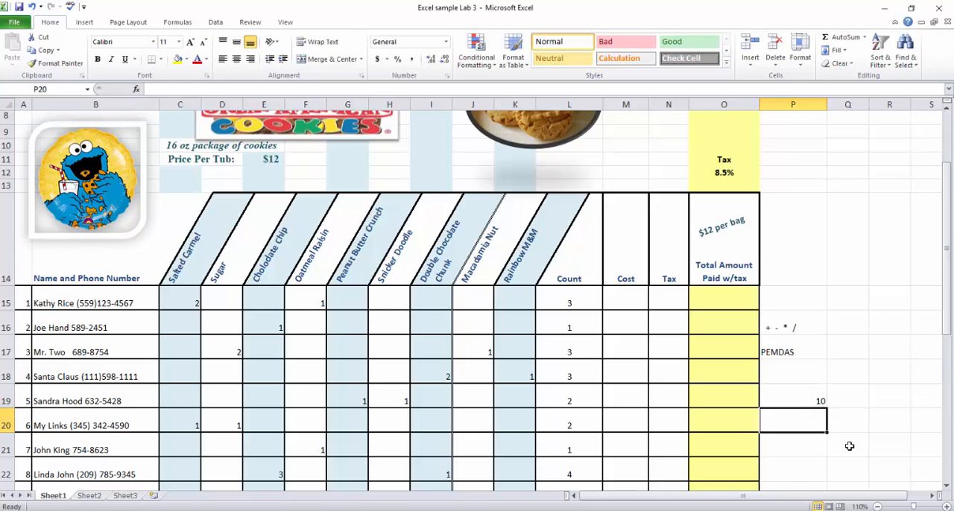
{"action": "key", "text": "Up"}
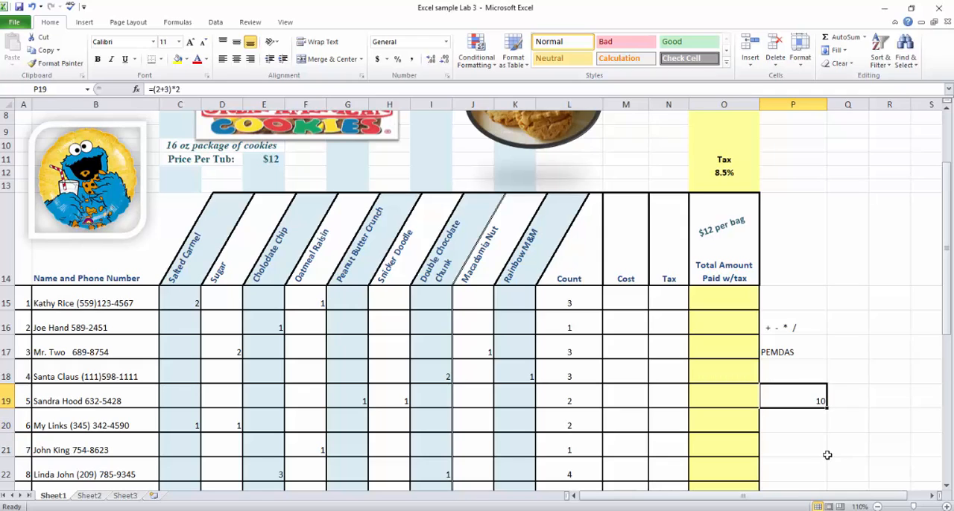
{"action": "key", "text": "F2"}
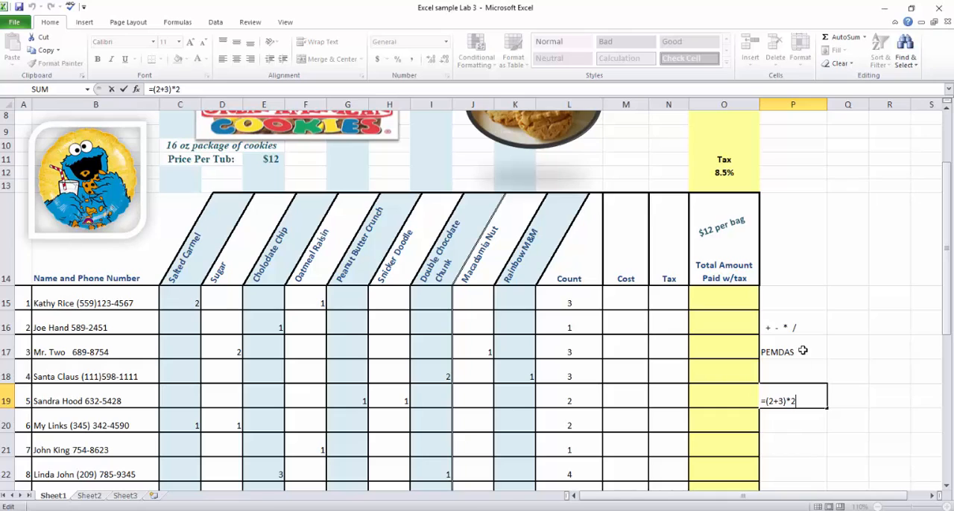
Try the fixed-number formula =3*12 in Cost cell M15 and clear the cell again.
{"action": "left_click", "coordinate": [630, 300]}
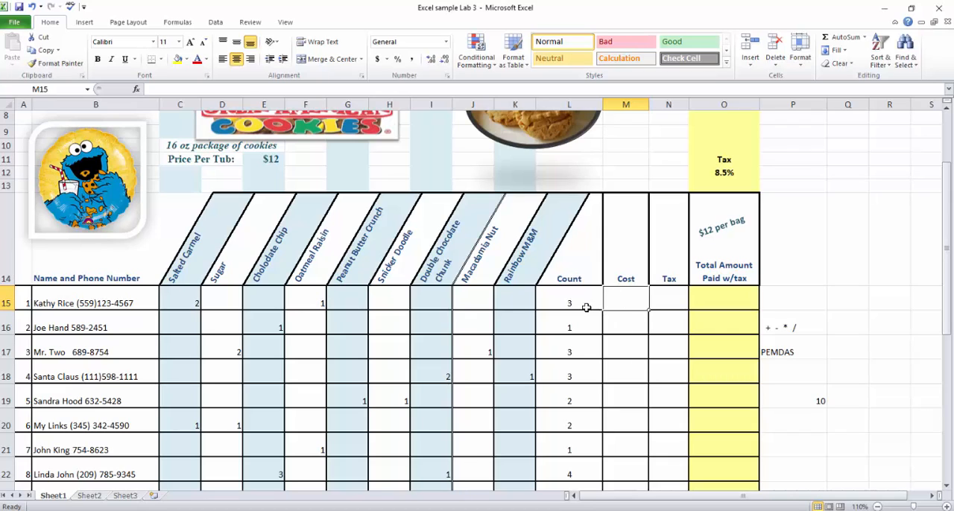
{"action": "type", "text": "="}
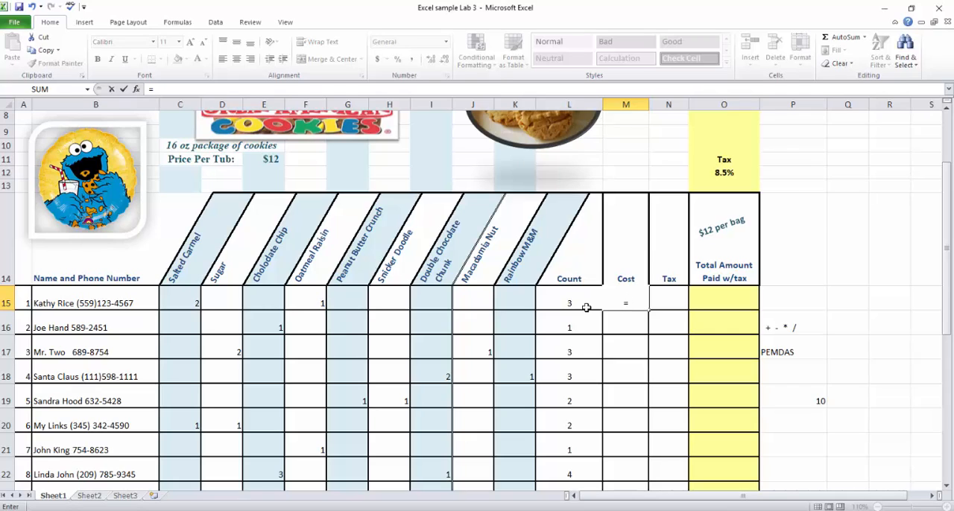
{"action": "type", "text": "3*"}
{"action": "type", "text": "12"}
{"action": "key", "text": "Return"}
{"action": "key", "text": "Up"}
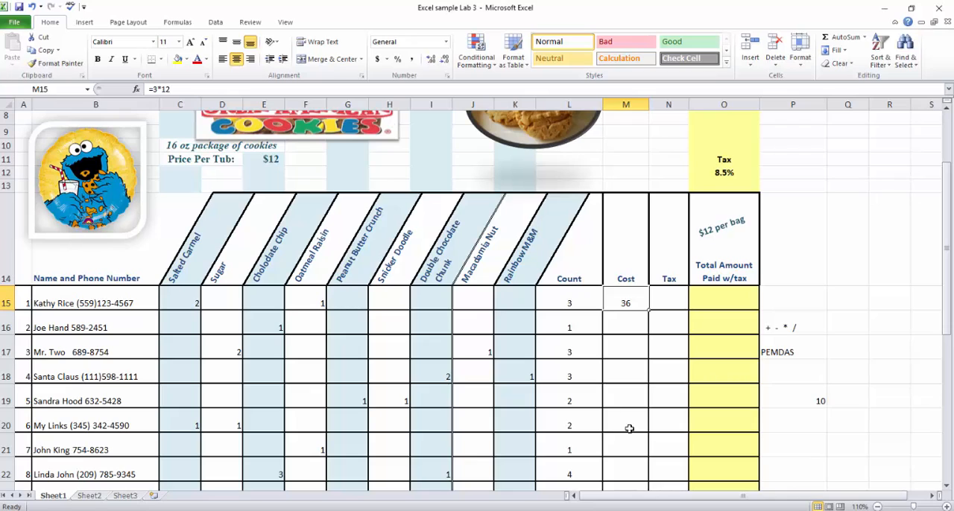
{"action": "key", "text": "Delete"}
Calculate the first customer's cost in M15 with the cell-reference formula =L15*E11, multiplying the count by the price per tub.
{"action": "type", "text": "="}
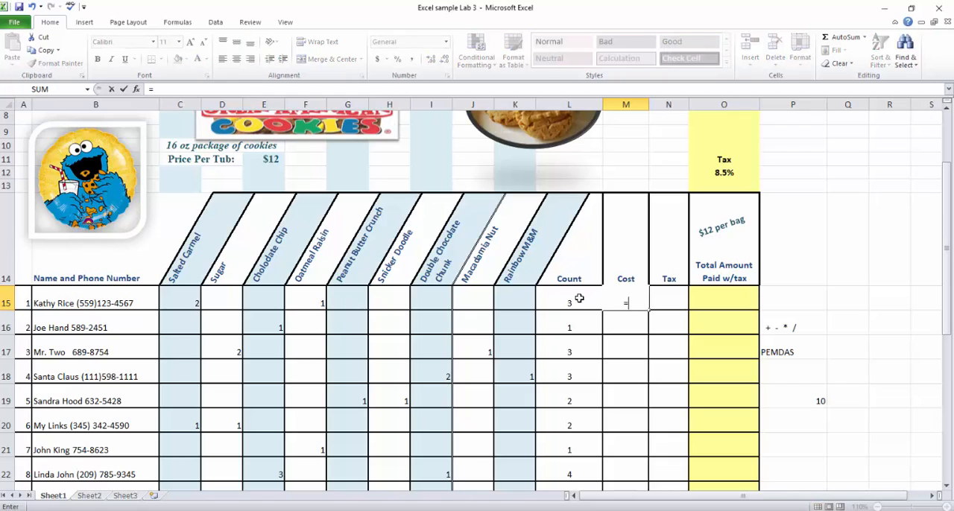
{"action": "left_click", "coordinate": [578, 301]}
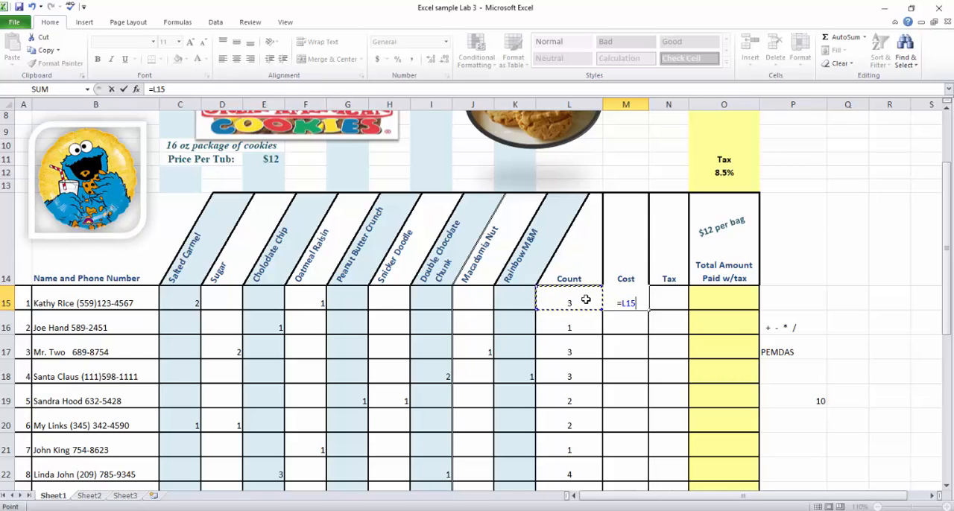
{"action": "type", "text": "*"}
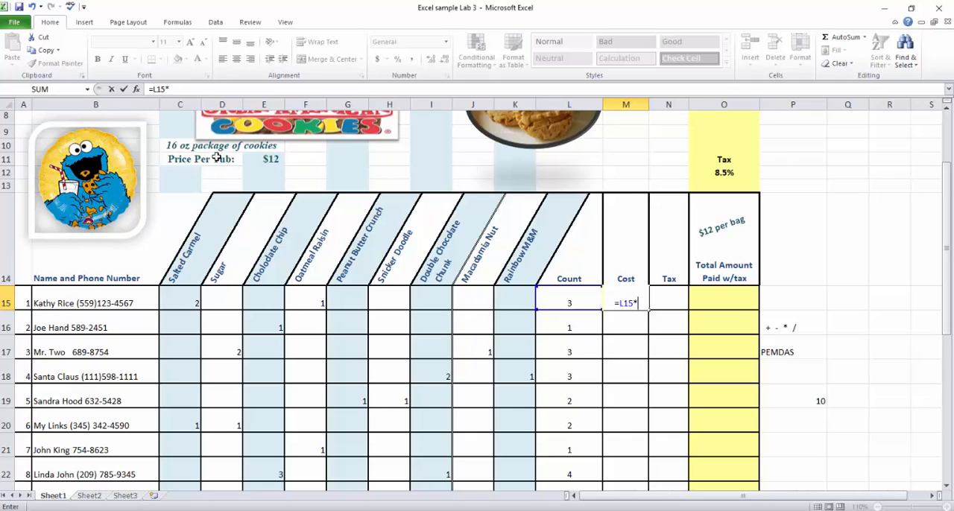
{"action": "left_click", "coordinate": [262, 160]}
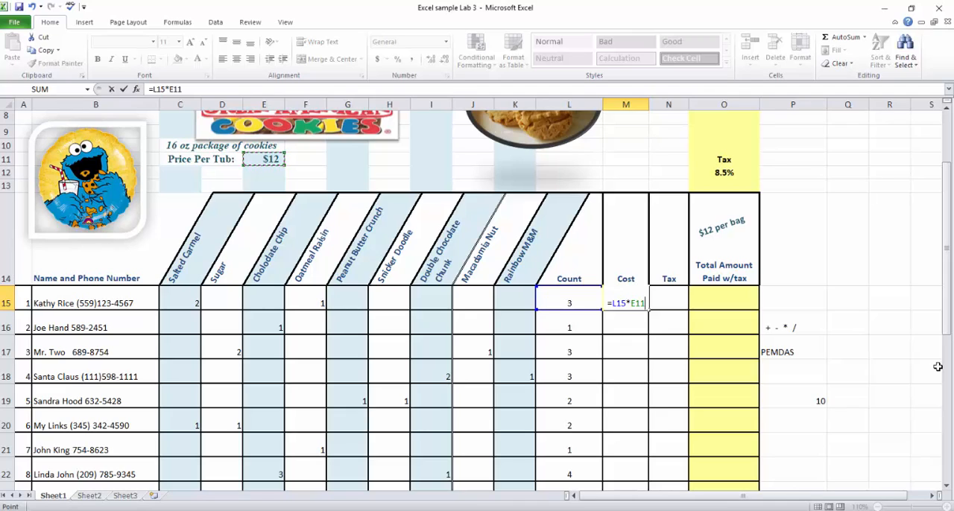
{"action": "key", "text": "Return"}
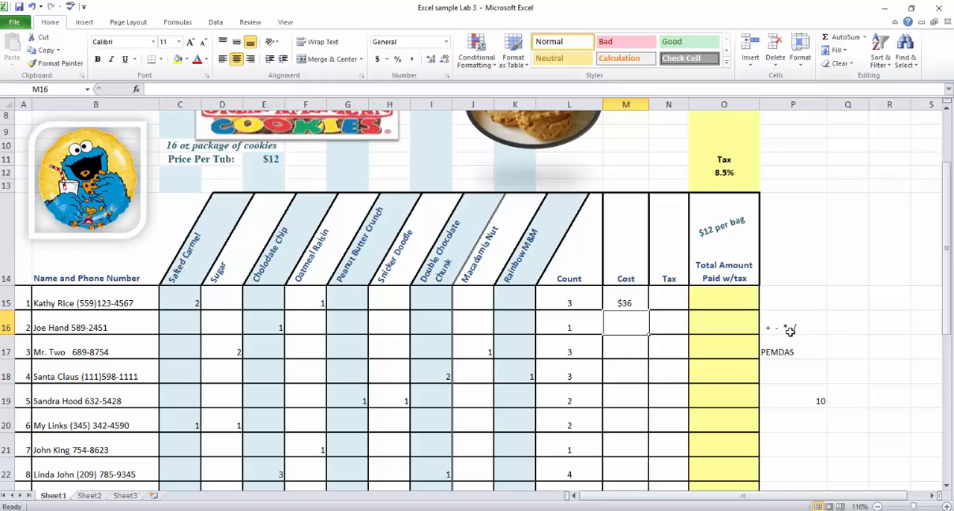
{"action": "left_click", "coordinate": [632, 302]}
{"action": "scroll", "coordinate": [687, 384], "scroll_direction": "down", "scroll_amount": 1}
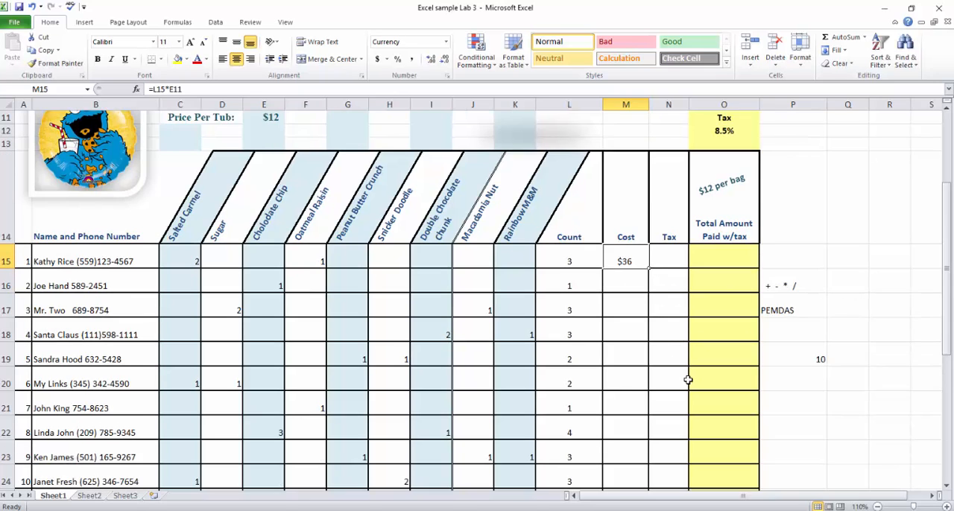
Reopen the cost formula in M15 to review its references to the count and price-per-tub cells.
{"action": "scroll", "coordinate": [687, 380], "scroll_direction": "down", "scroll_amount": 1}
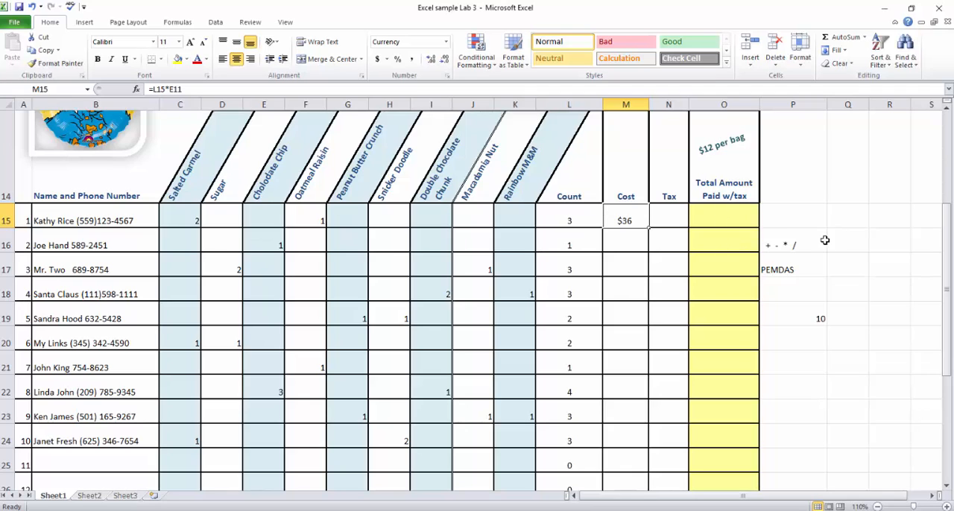
{"action": "double_click", "coordinate": [623, 221]}
{"action": "scroll", "coordinate": [923, 238], "scroll_direction": "up", "scroll_amount": 2}
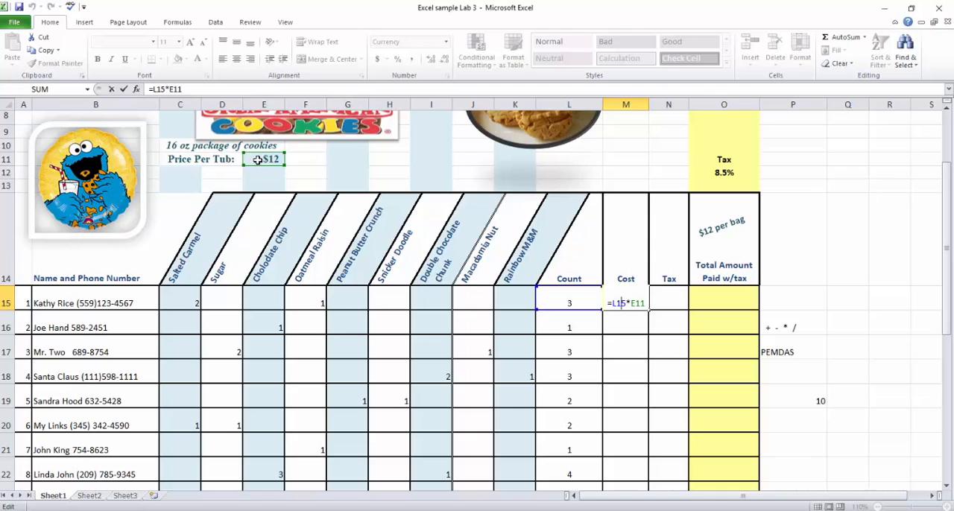
{"action": "key", "text": "Return"}
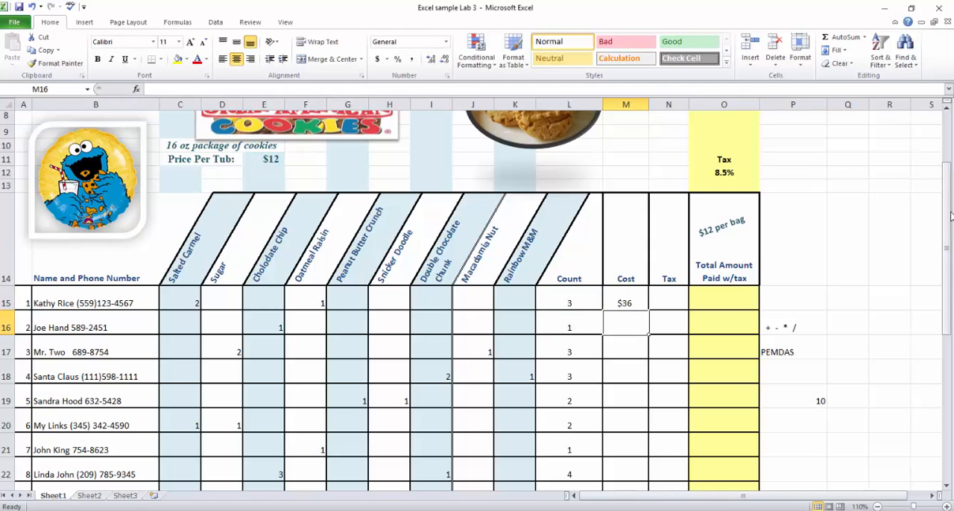
Try filling the relative cost formula from M15 down to M16 and inspect which cells the copy references.
{"action": "left_click", "coordinate": [628, 302]}
{"action": "left_click_drag", "start_coordinate": [649, 312], "coordinate": [648, 335]}
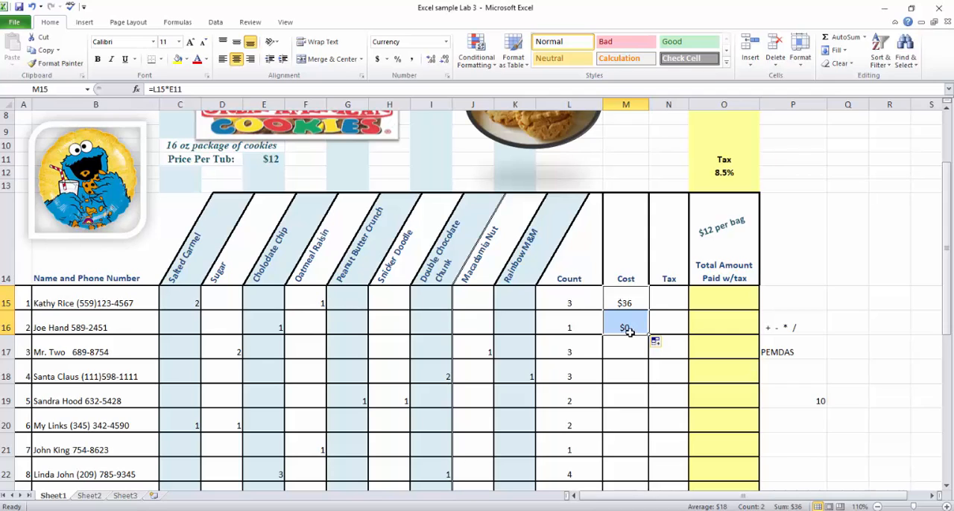
{"action": "left_click", "coordinate": [626, 328]}
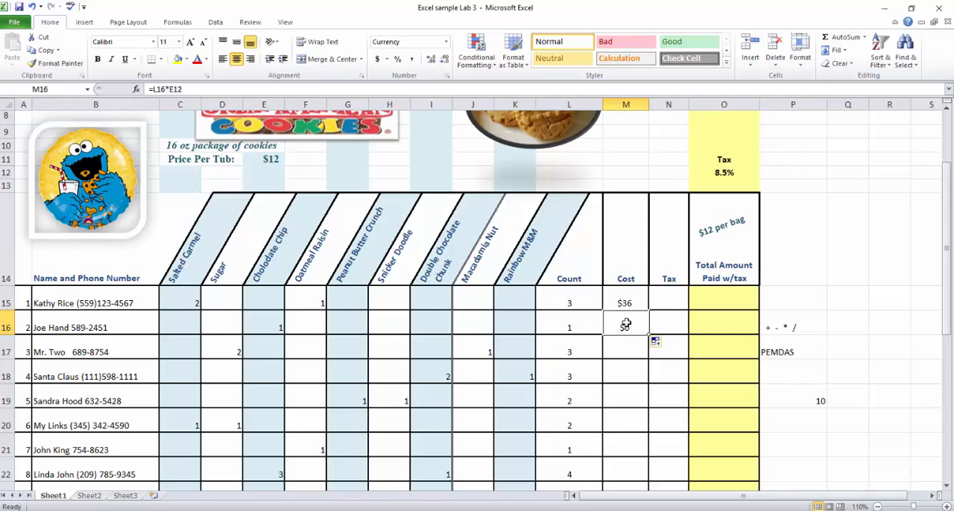
{"action": "double_click", "coordinate": [626, 325]}
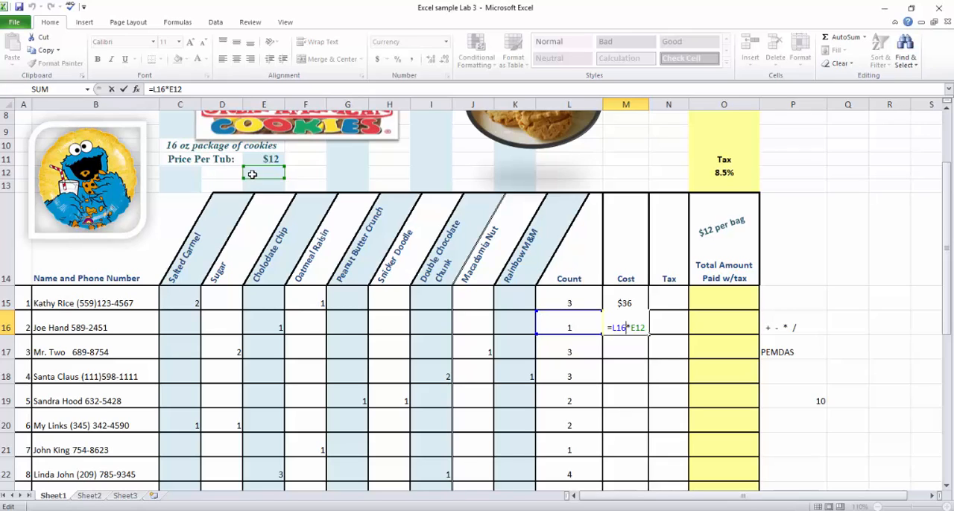
Make the price-per-tub reference in M15 absolute so the cost formula reads =L15*$E$11.
{"action": "left_click", "coordinate": [621, 302]}
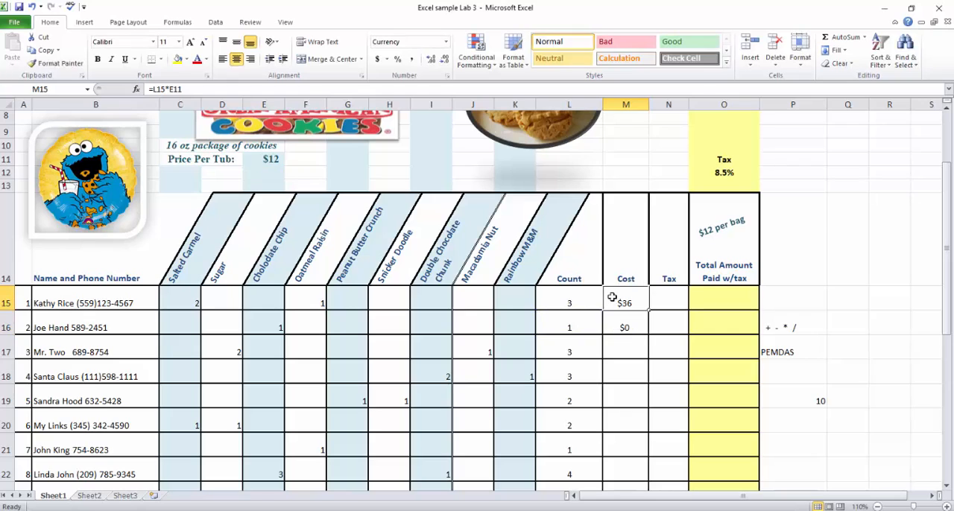
{"action": "double_click", "coordinate": [616, 300]}
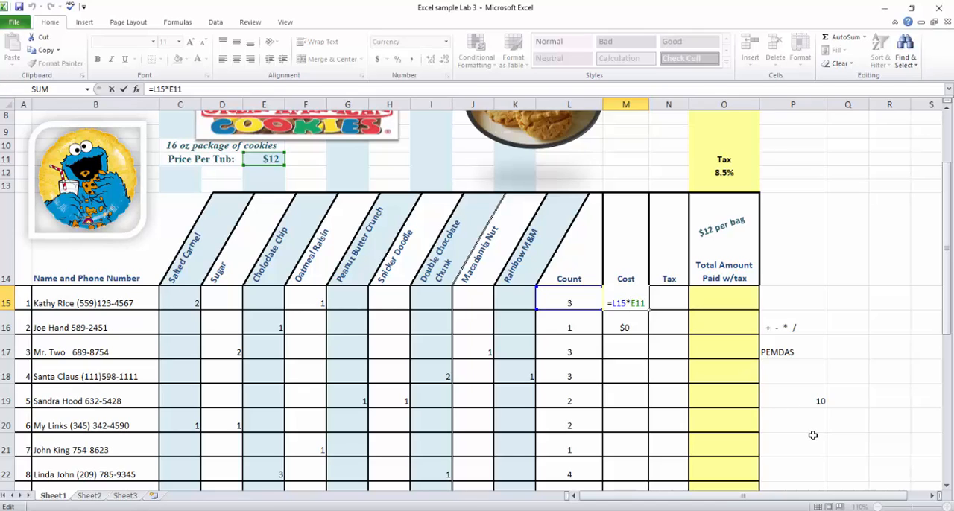
{"action": "key", "text": "F4"}
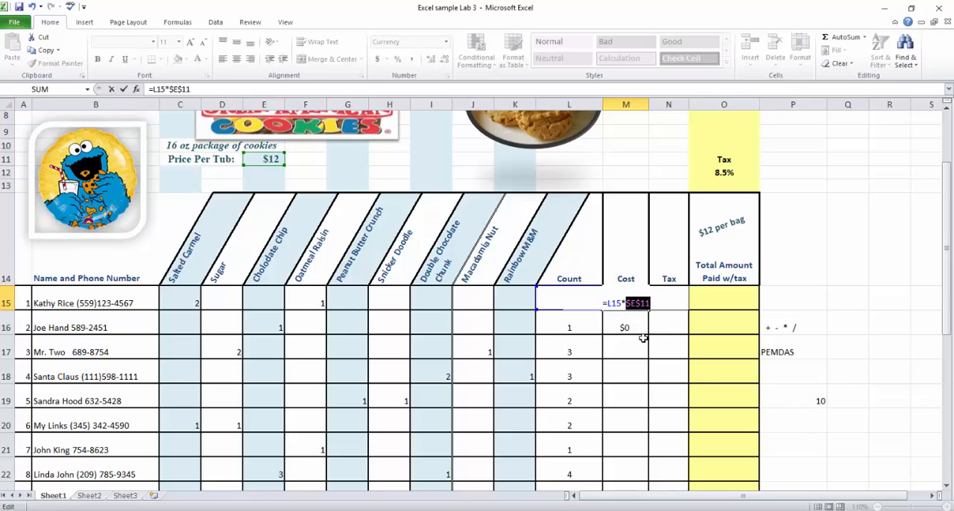
{"action": "key", "text": "Return"}
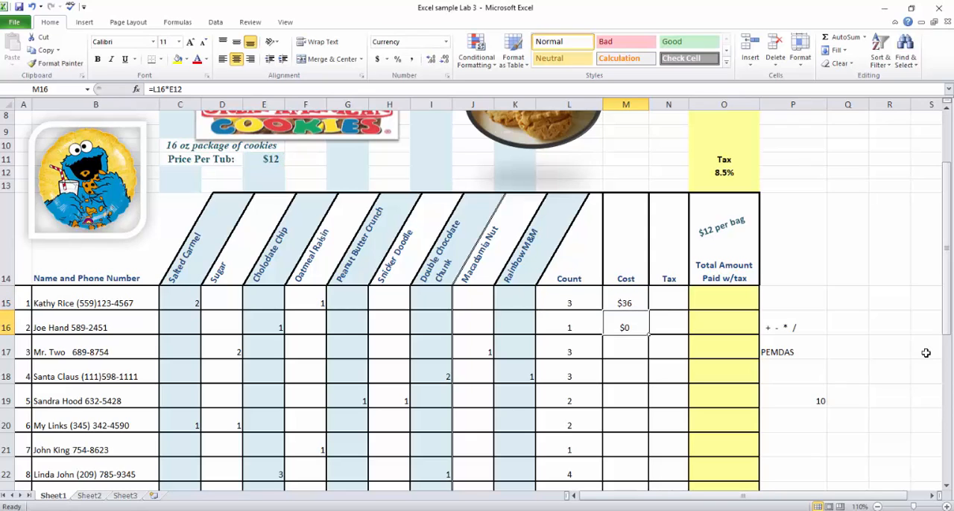
Fill the cost formula with the absolute price reference from M15 into M16 and check the references of the copied formula.
{"action": "left_click", "coordinate": [620, 299]}
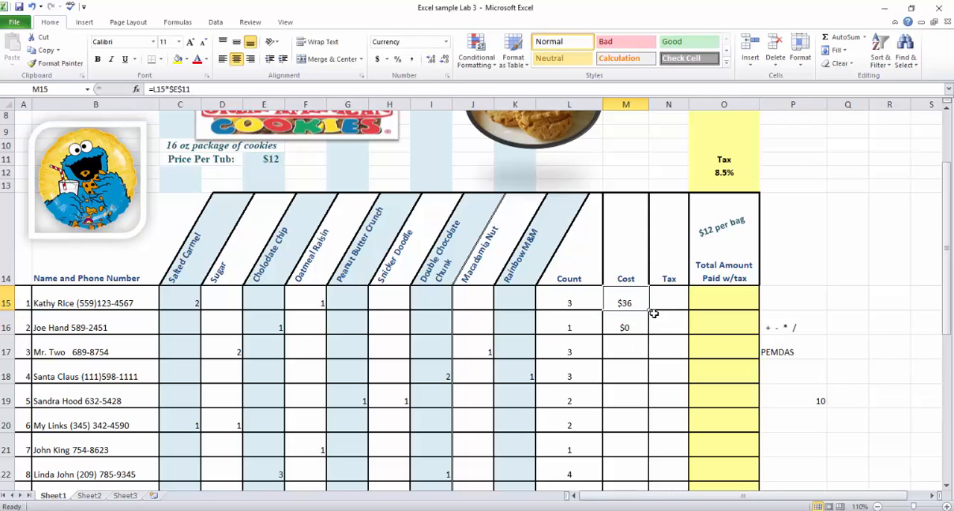
{"action": "left_click_drag", "start_coordinate": [650, 310], "coordinate": [641, 327]}
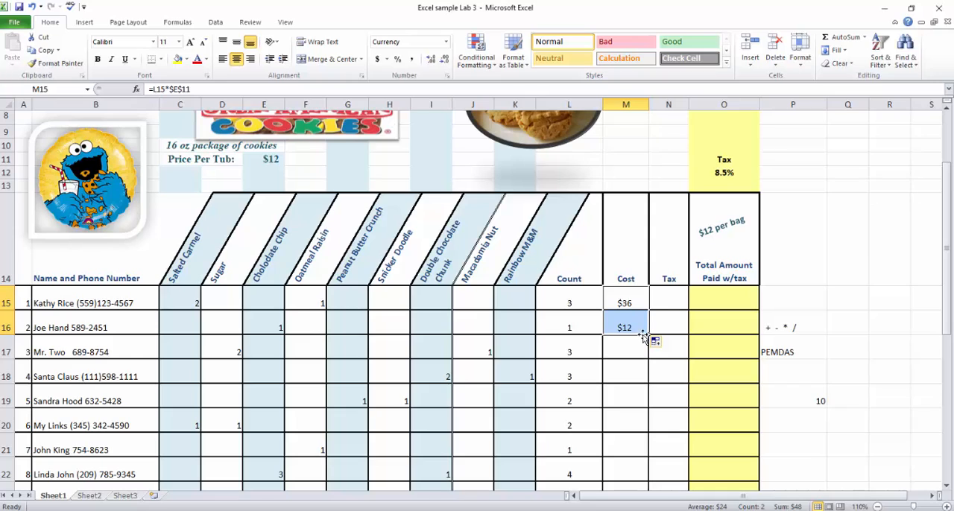
{"action": "left_click", "coordinate": [632, 323]}
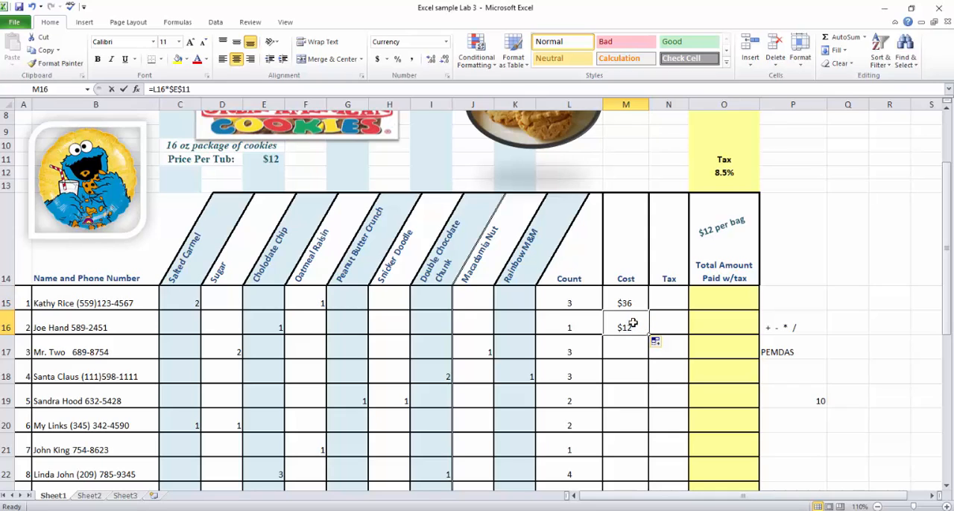
{"action": "double_click", "coordinate": [632, 322]}
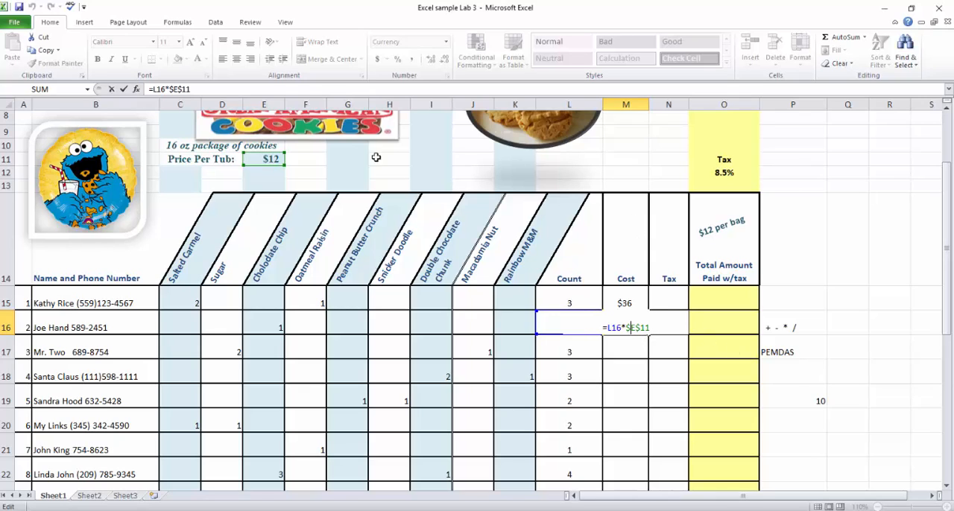
{"action": "left_click", "coordinate": [267, 160]}
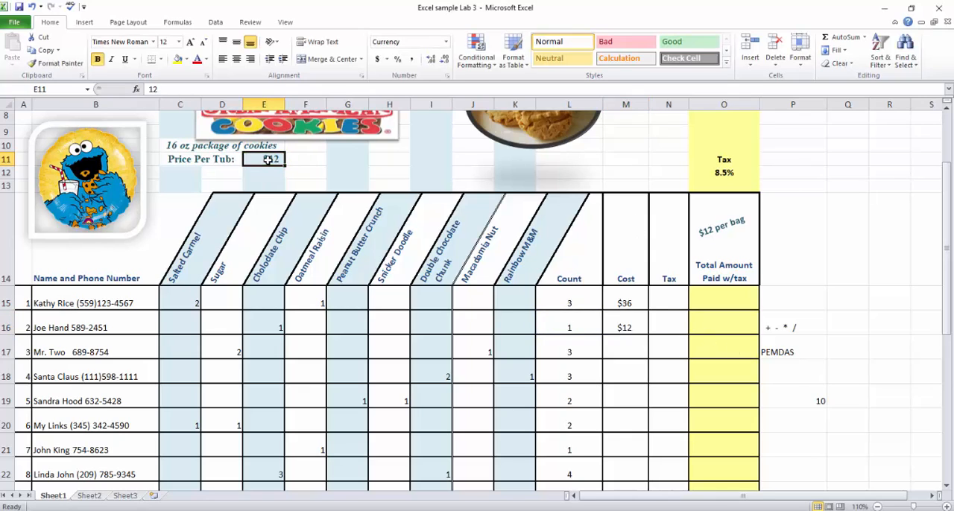
{"action": "left_click", "coordinate": [635, 328]}
{"action": "double_click", "coordinate": [637, 328]}
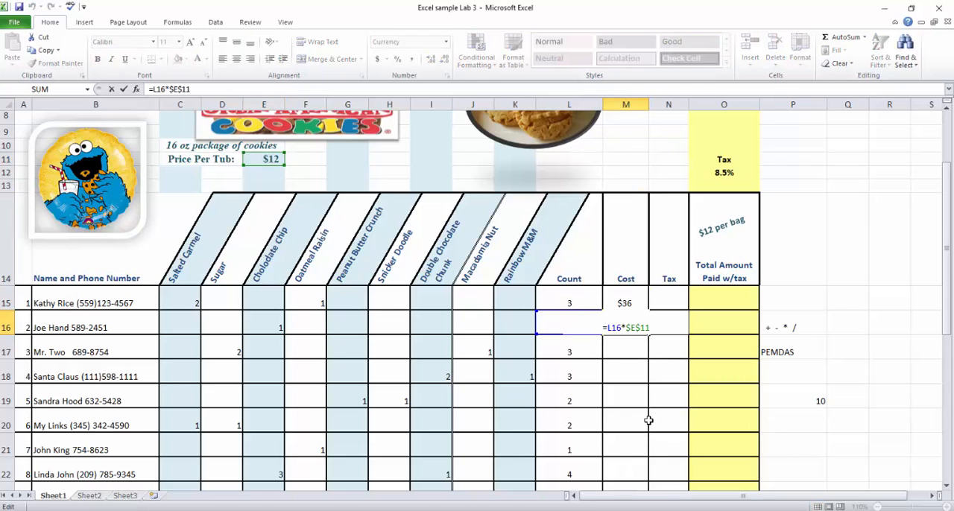
{"action": "left_click", "coordinate": [901, 299]}
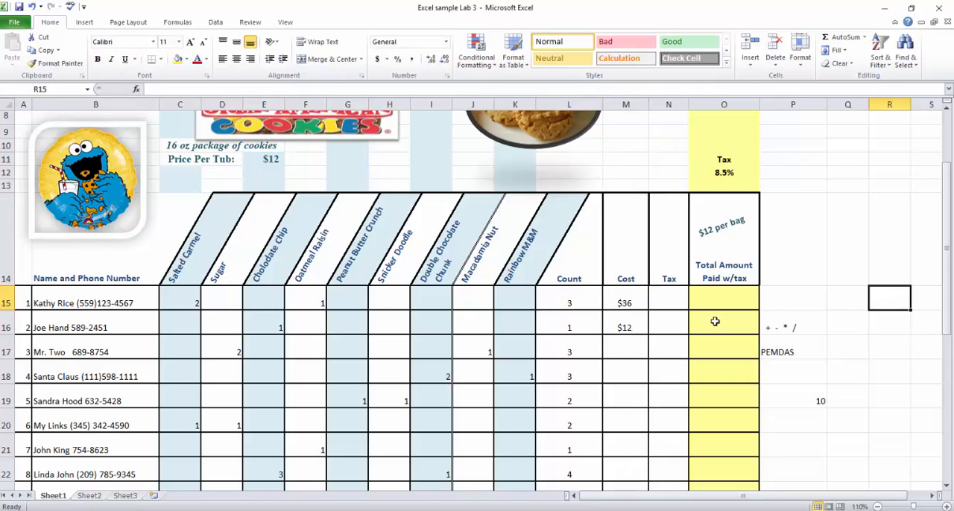
Fill the cost formula from M16 down the Cost column through the total row, M32.
{"action": "left_click", "coordinate": [637, 327]}
{"action": "left_click_drag", "start_coordinate": [648, 335], "coordinate": [630, 471]}
{"action": "scroll", "coordinate": [630, 231], "scroll_direction": "up", "scroll_amount": 3}
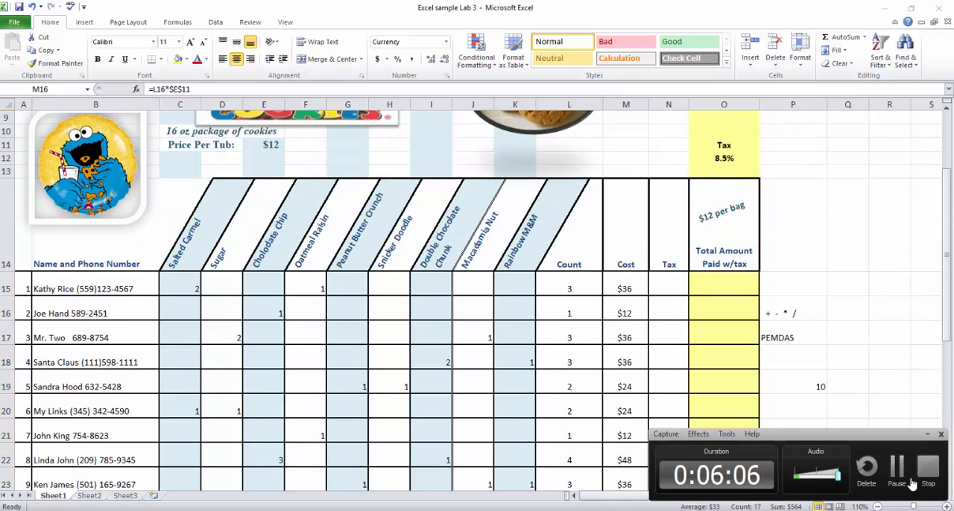
{"action": "left_click", "coordinate": [893, 467]}
{"action": "left_click", "coordinate": [893, 468]}
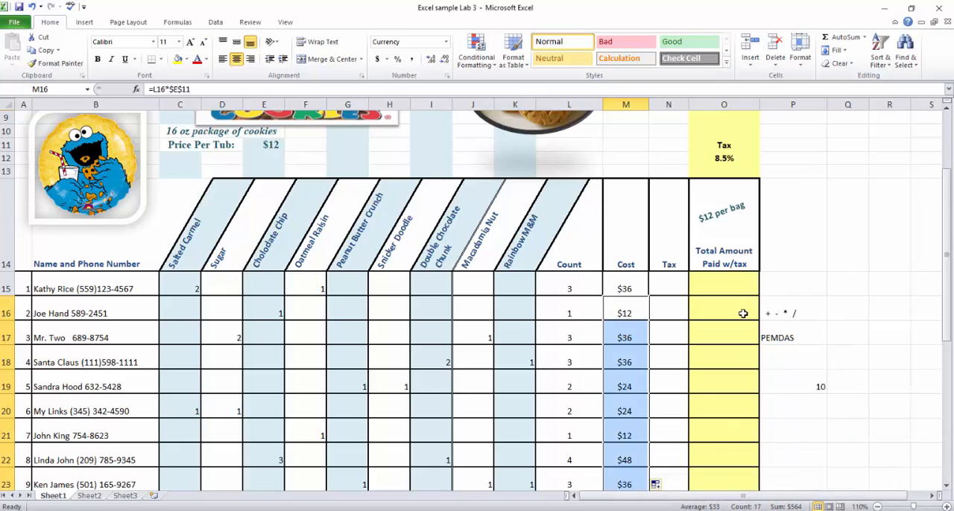
{"action": "left_click", "coordinate": [837, 283]}
Calculate the first customer's tax in N15 with =M15*$O$12, using an absolute reference to the tax rate.
{"action": "left_click", "coordinate": [655, 287]}
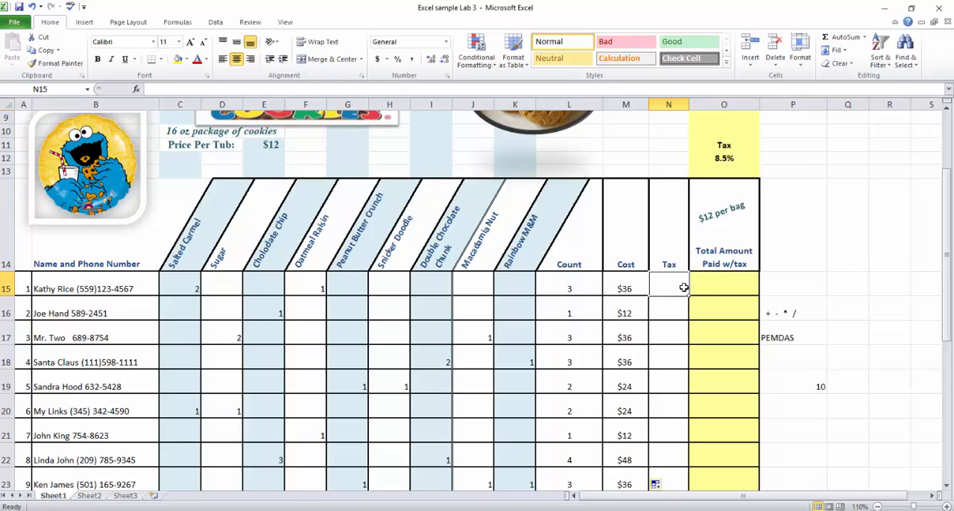
{"action": "type", "text": "="}
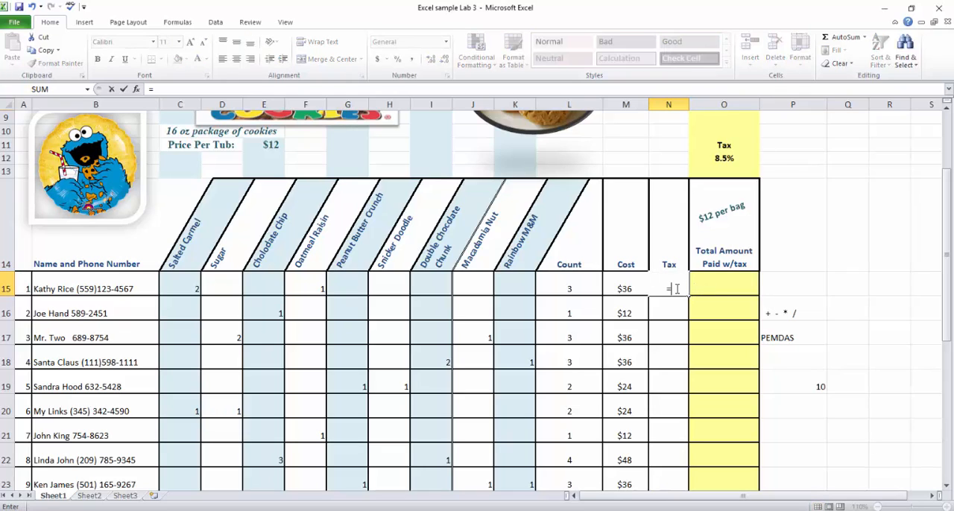
{"action": "left_click", "coordinate": [615, 288]}
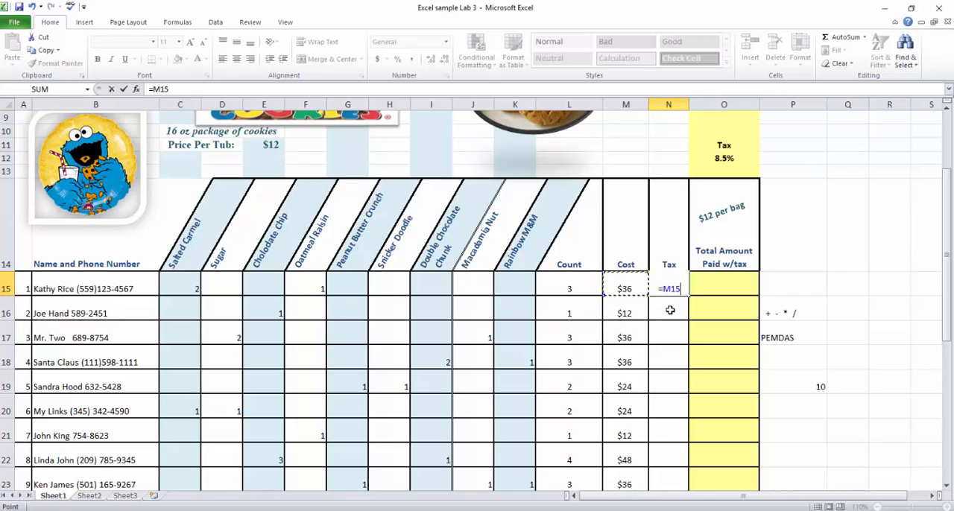
{"action": "type", "text": "*"}
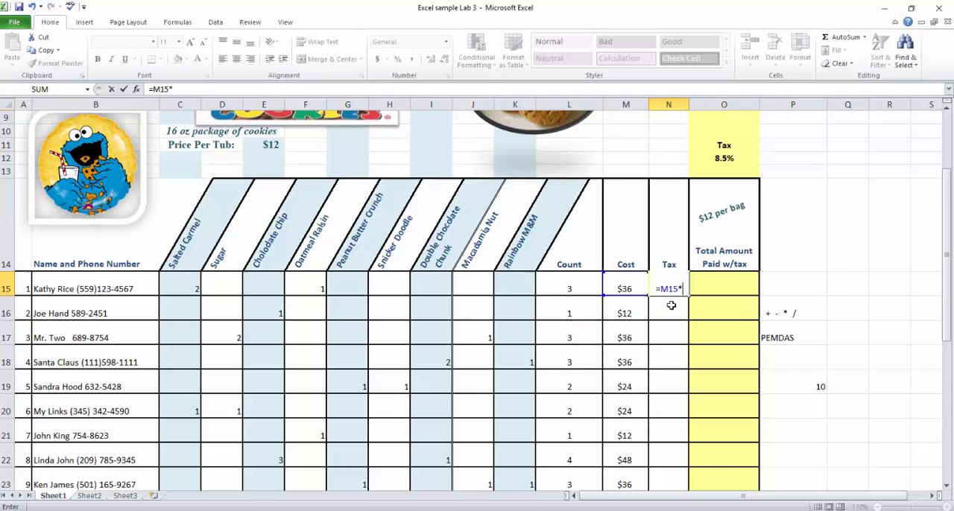
{"action": "left_click", "coordinate": [738, 160]}
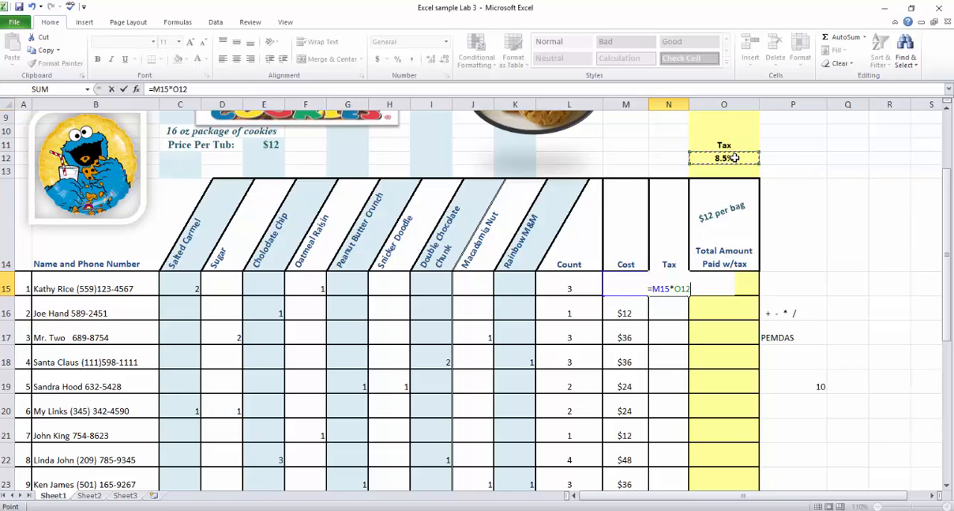
{"action": "key", "text": "F4"}
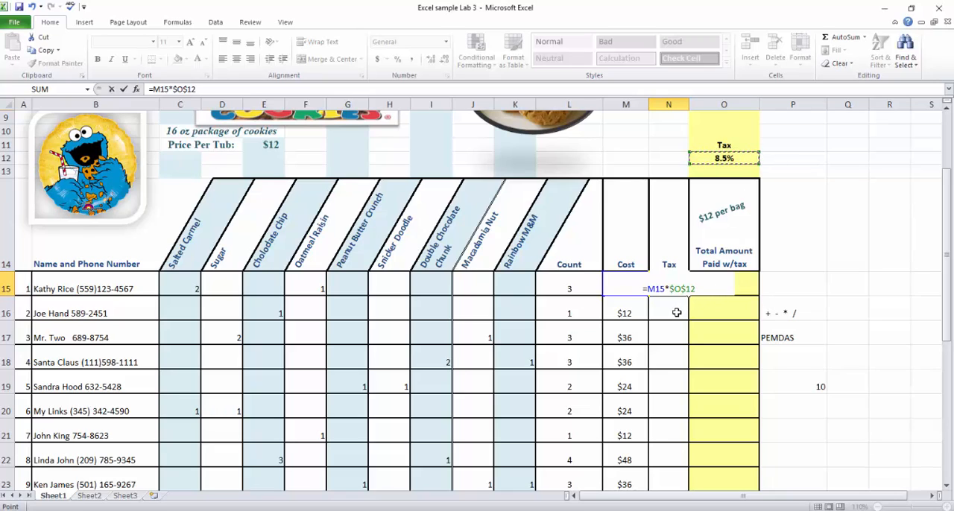
{"action": "left_click", "coordinate": [123, 89]}
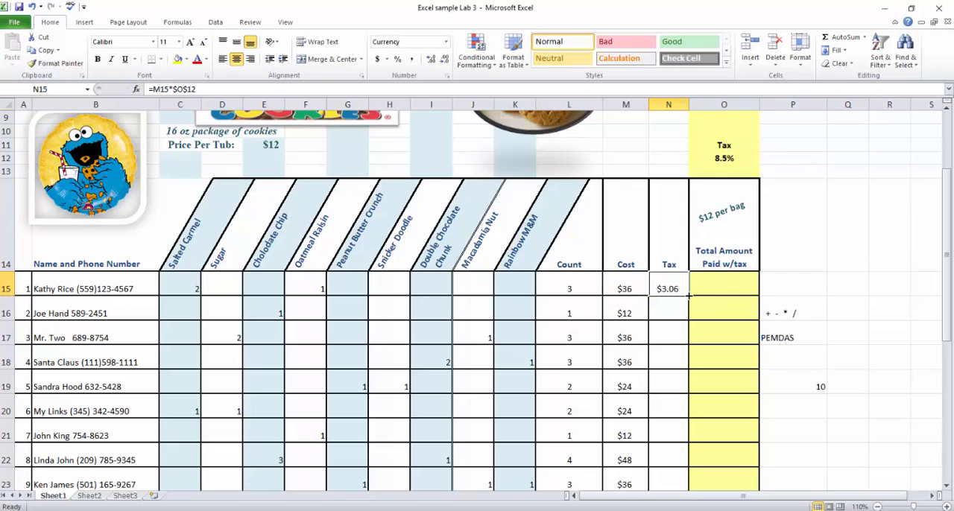
Fill the tax formula from N15 down through N32 and look over the filled Tax column.
{"action": "left_click_drag", "start_coordinate": [689, 296], "coordinate": [676, 470]}
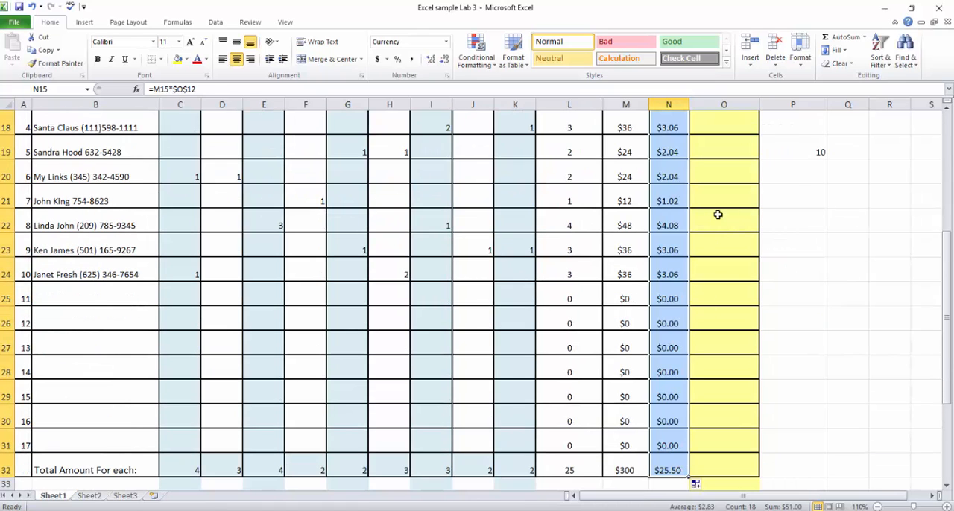
{"action": "scroll", "coordinate": [701, 217], "scroll_direction": "up", "scroll_amount": 4}
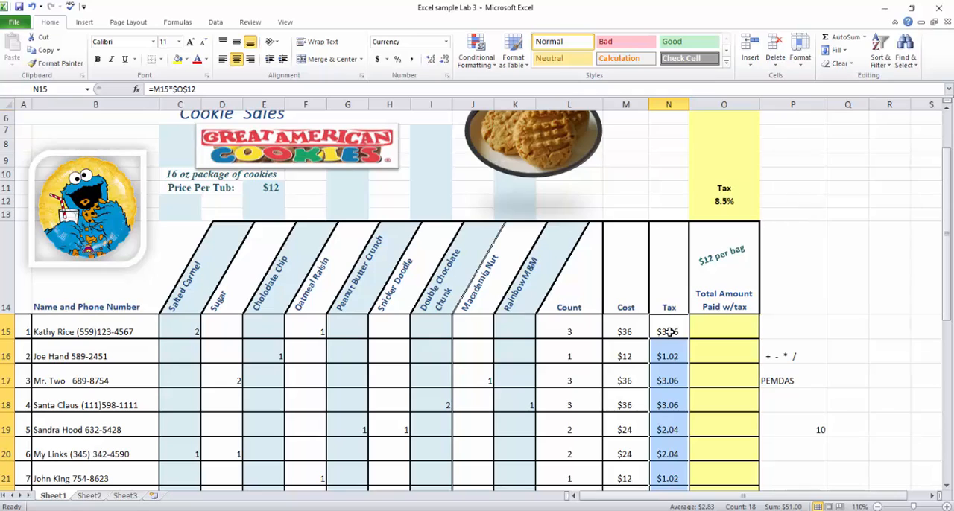
{"action": "scroll", "coordinate": [705, 388], "scroll_direction": "down", "scroll_amount": 5}
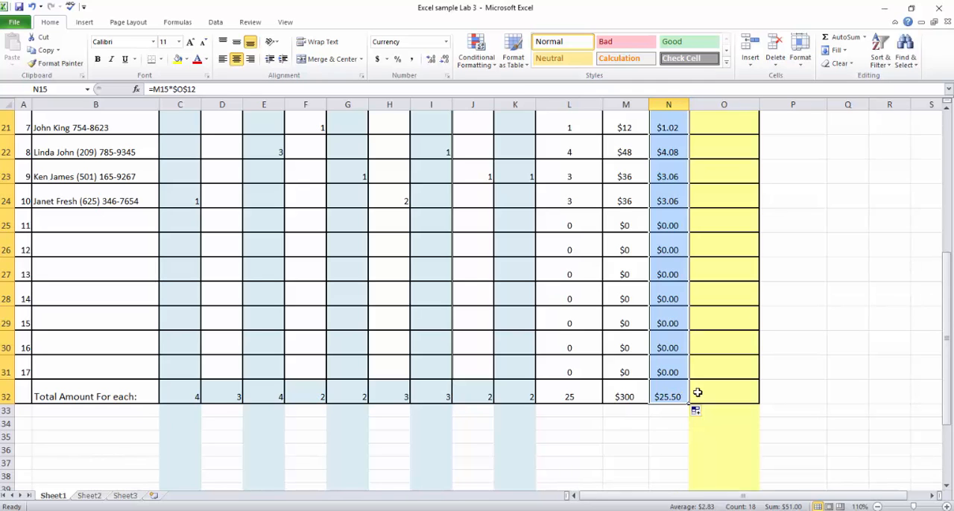
Calculate the first customer's total amount paid with tax in O15 by adding cost and tax with =M15+N15.
{"action": "left_click_drag", "start_coordinate": [946, 387], "coordinate": [935, 215]}
{"action": "left_click", "coordinate": [726, 392]}
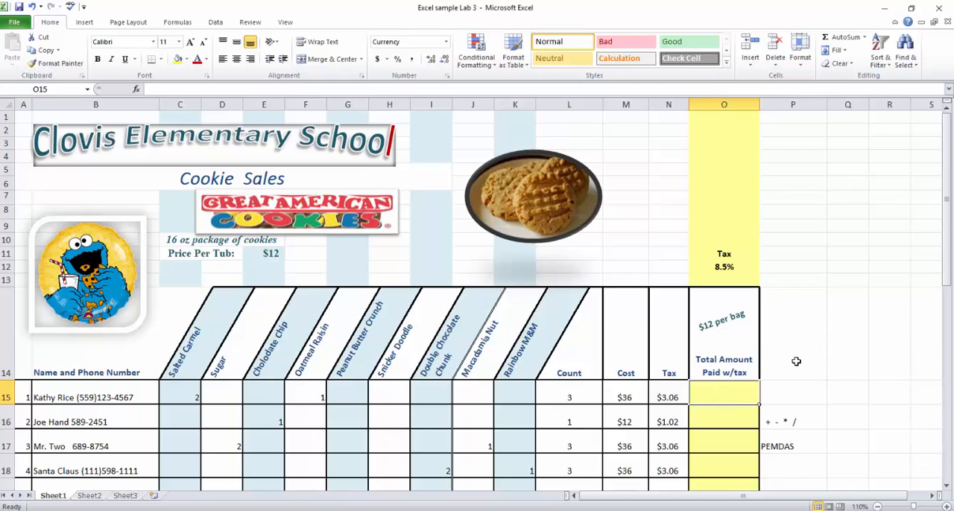
{"action": "type", "text": "="}
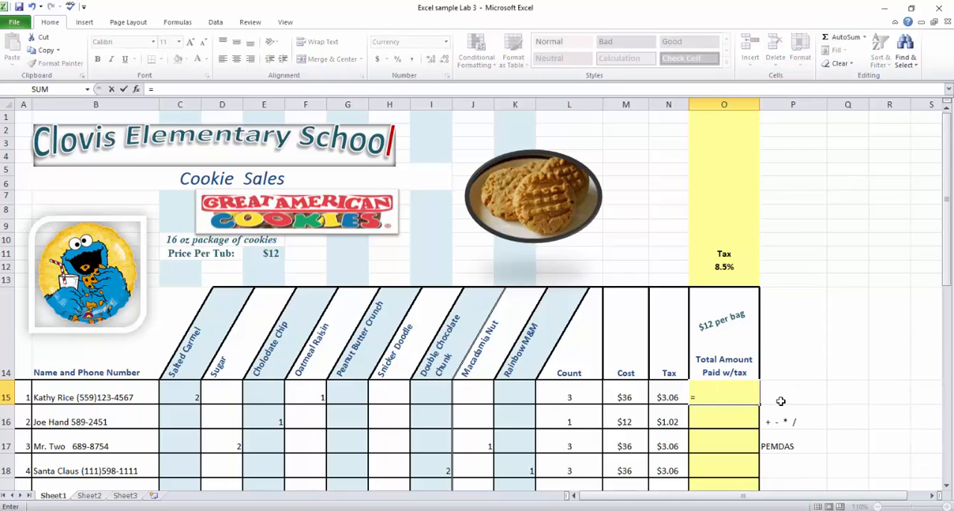
{"action": "left_click", "coordinate": [635, 398]}
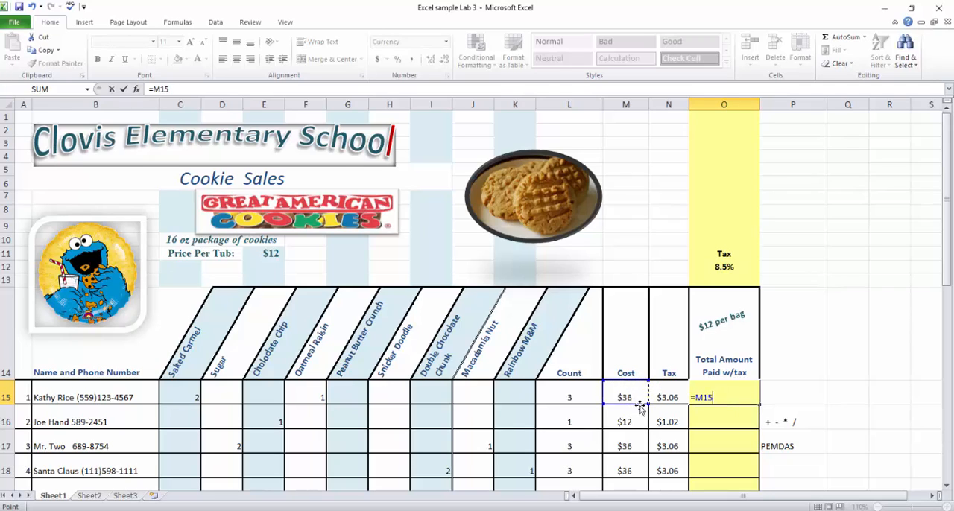
{"action": "type", "text": "+"}
{"action": "left_click", "coordinate": [671, 395]}
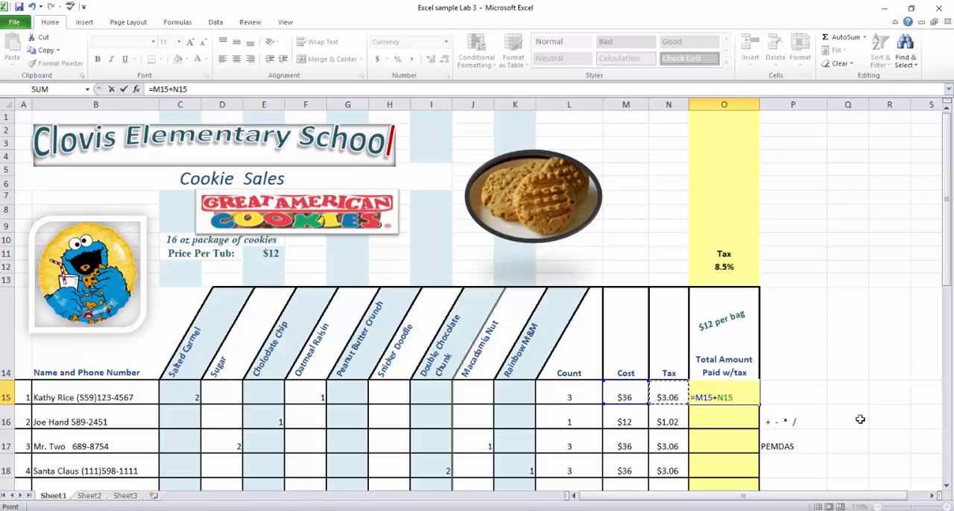
{"action": "key", "text": "Return"}
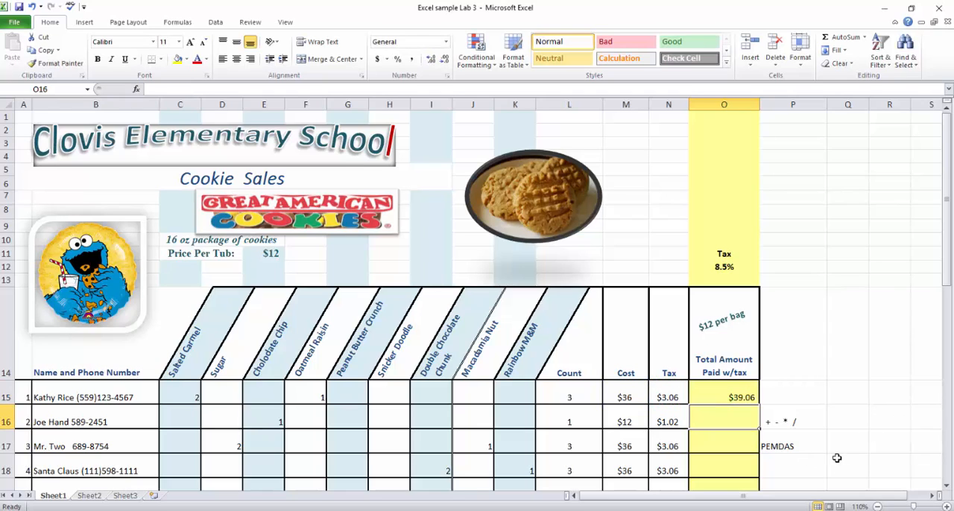
{"action": "left_click", "coordinate": [777, 422]}
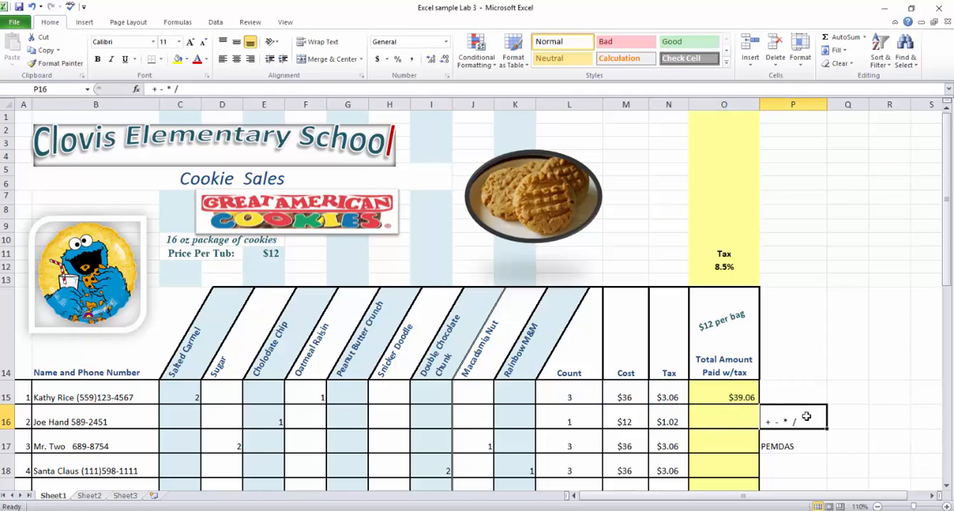
Delete the arithmetic operators note in P16 and the PEMDAS note in P17.
{"action": "key", "text": "Delete"}
{"action": "key", "text": "Down"}
{"action": "key", "text": "Delete"}
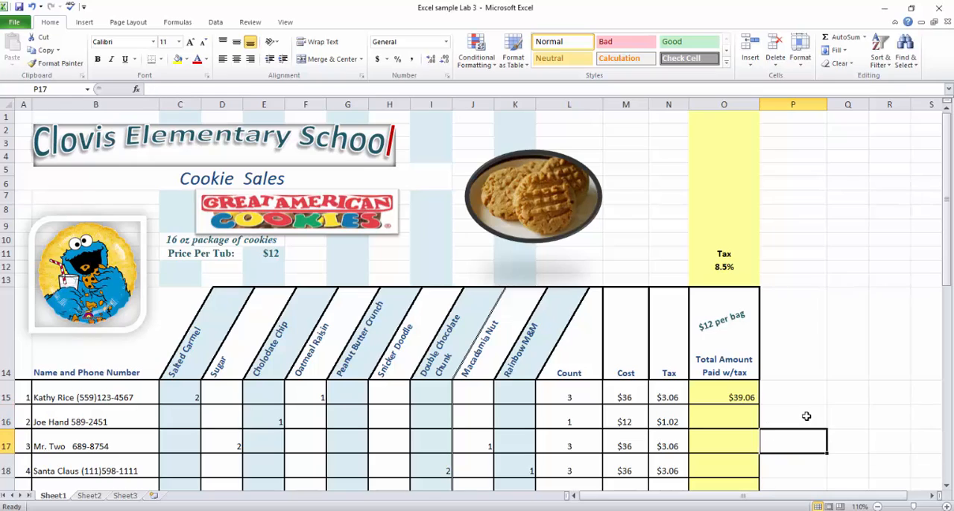
Fill the total amount formula from O15 down the Total Amount Paid w/tax column through the total row, O32.
{"action": "left_click", "coordinate": [733, 395]}
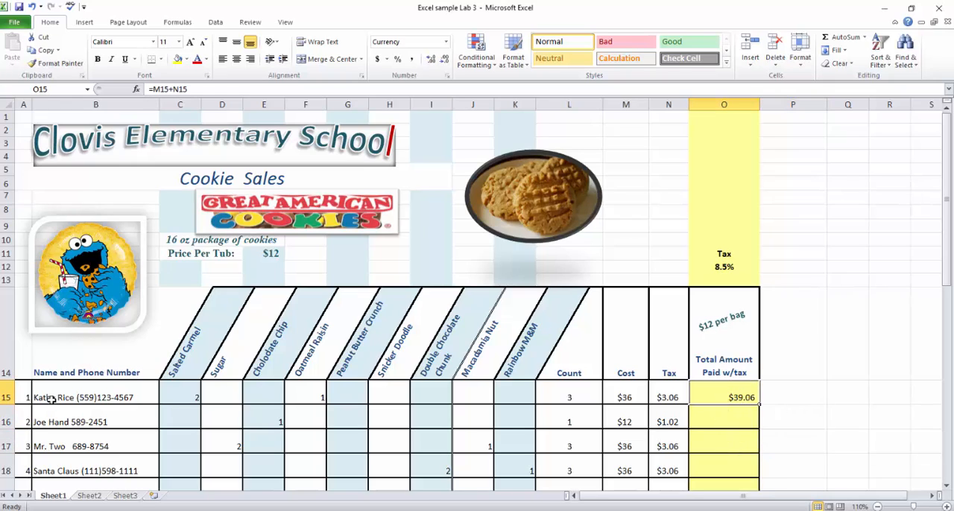
{"action": "left_click_drag", "start_coordinate": [759, 405], "coordinate": [746, 507]}
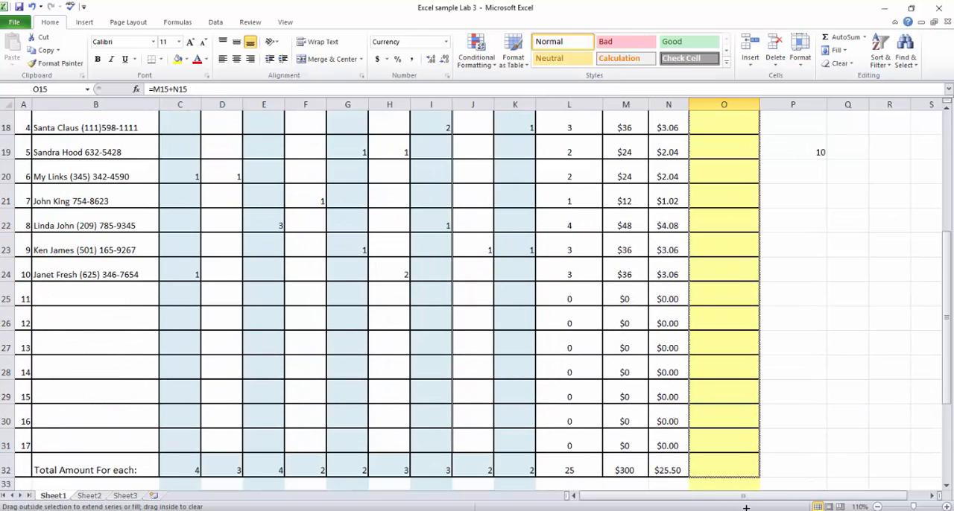
{"action": "left_click_drag", "start_coordinate": [738, 473], "coordinate": [735, 476]}
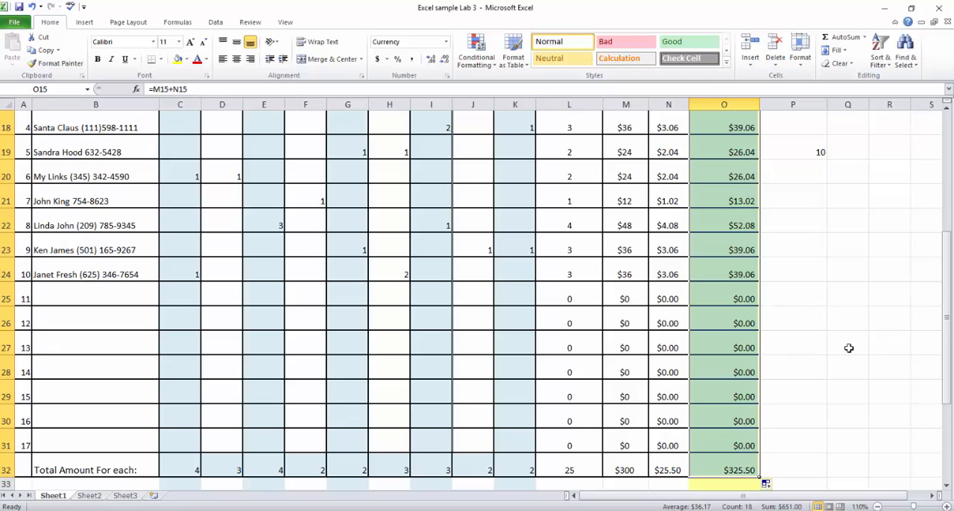
{"action": "scroll", "coordinate": [841, 348], "scroll_direction": "up", "scroll_amount": 1}
{"action": "scroll", "coordinate": [841, 348], "scroll_direction": "up", "scroll_amount": 5}
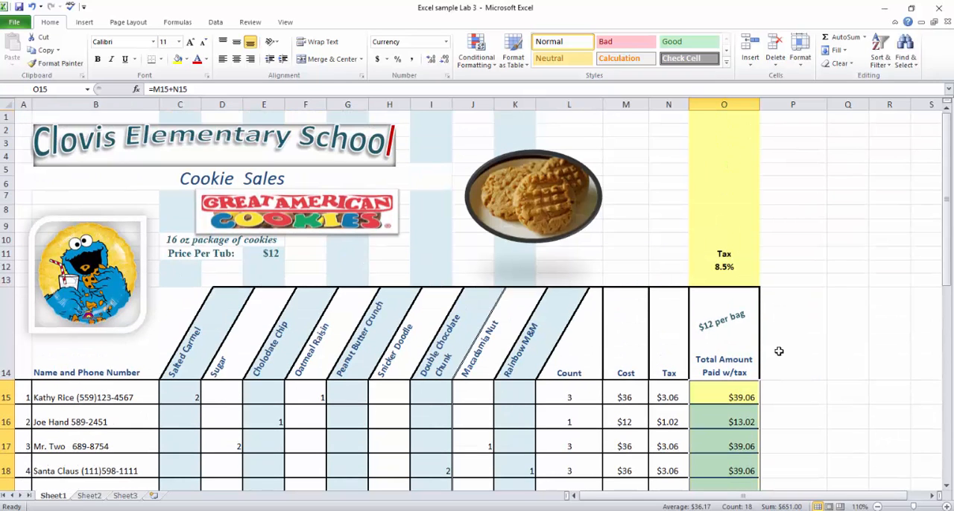
Examine the total formula in O15 with its cost and tax cells, and compare its relative references with those in O16.
{"action": "left_click", "coordinate": [736, 398]}
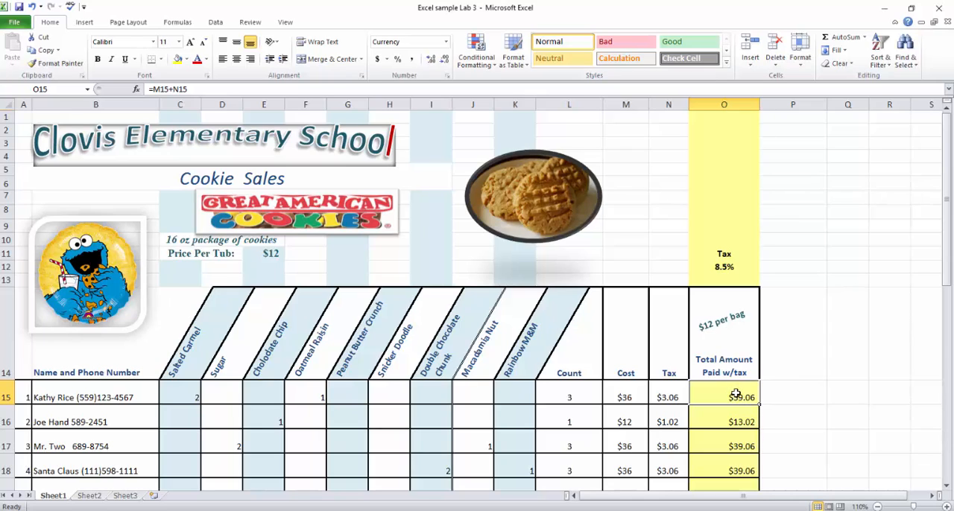
{"action": "double_click", "coordinate": [709, 397]}
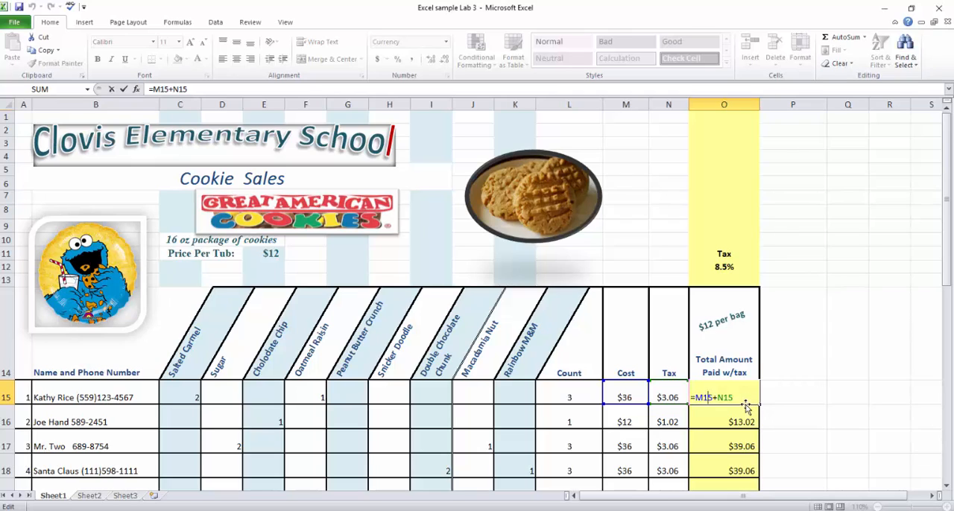
{"action": "left_click", "coordinate": [658, 405]}
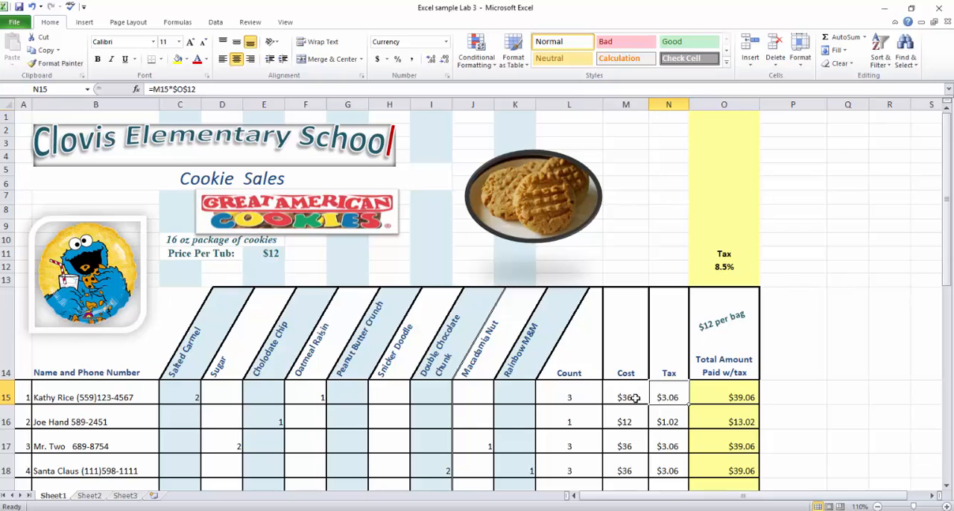
{"action": "left_click", "coordinate": [626, 398]}
{"action": "left_click", "coordinate": [722, 395]}
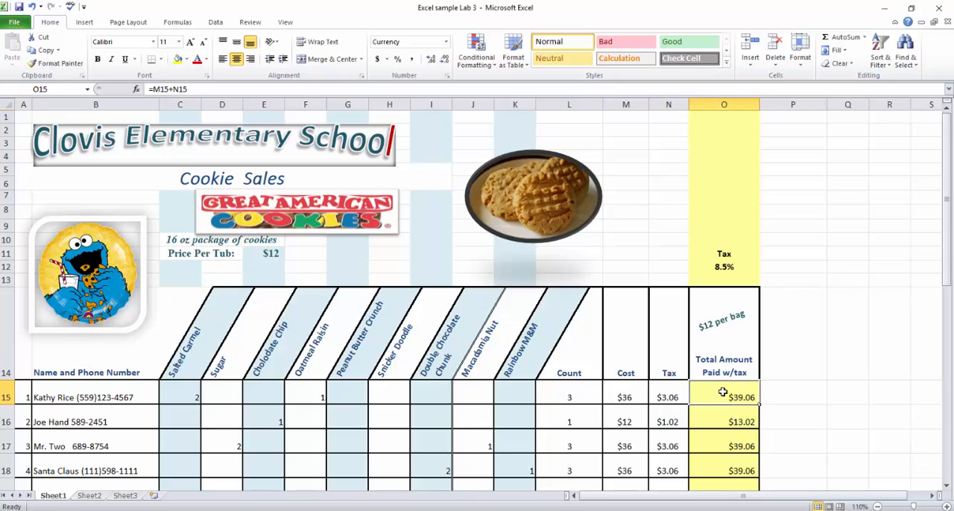
{"action": "double_click", "coordinate": [723, 397]}
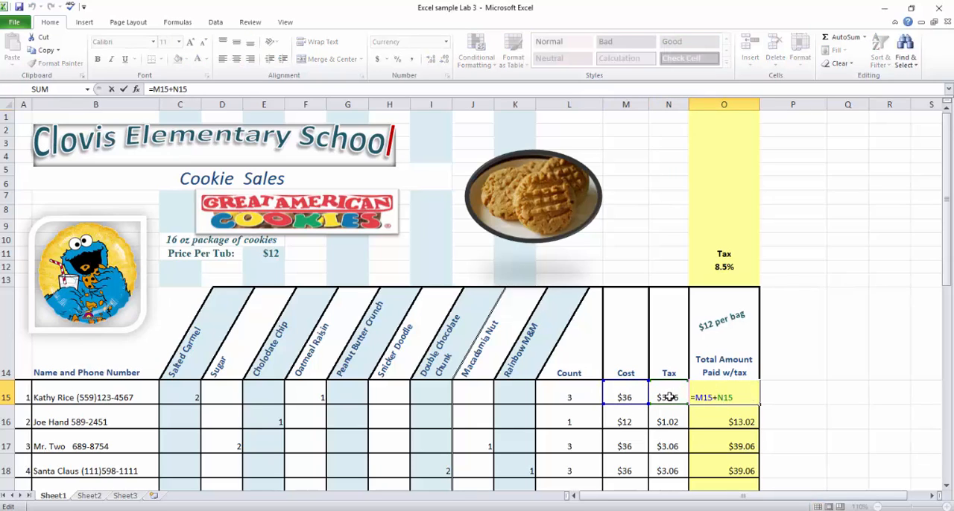
{"action": "double_click", "coordinate": [726, 423]}
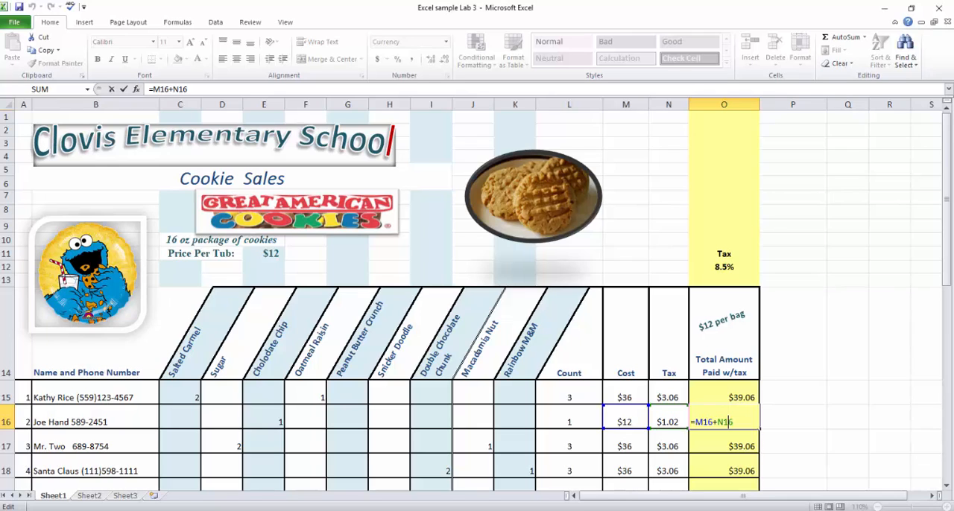
{"action": "left_click", "coordinate": [630, 509]}
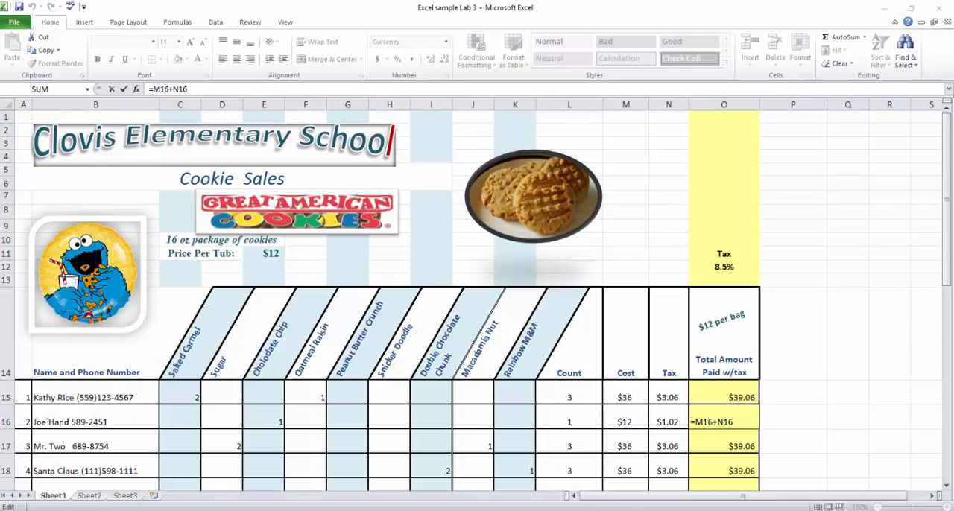